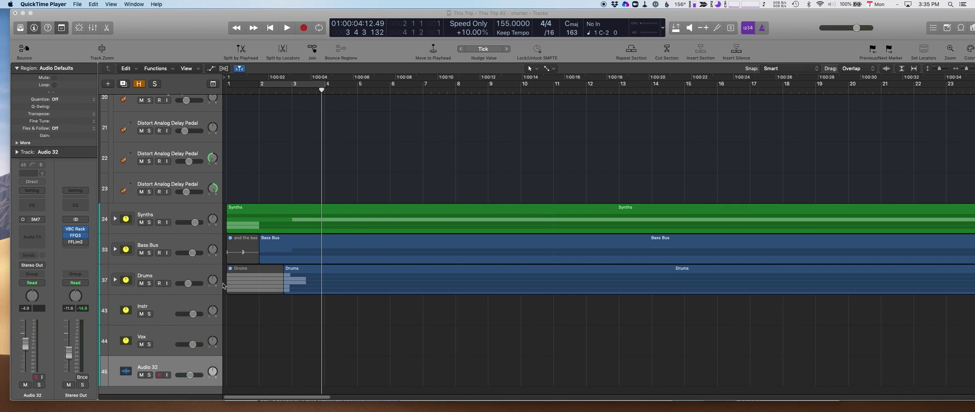
- Play the song and raise the Stereo Out volume to -7.8 dB
{"action": "key", "text": "space"}
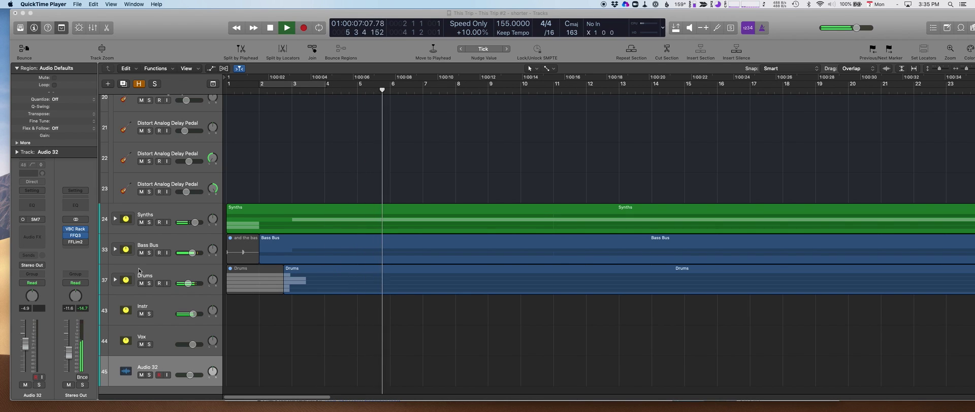
{"action": "left_click_drag", "start_coordinate": [69, 352], "coordinate": [72, 346]}
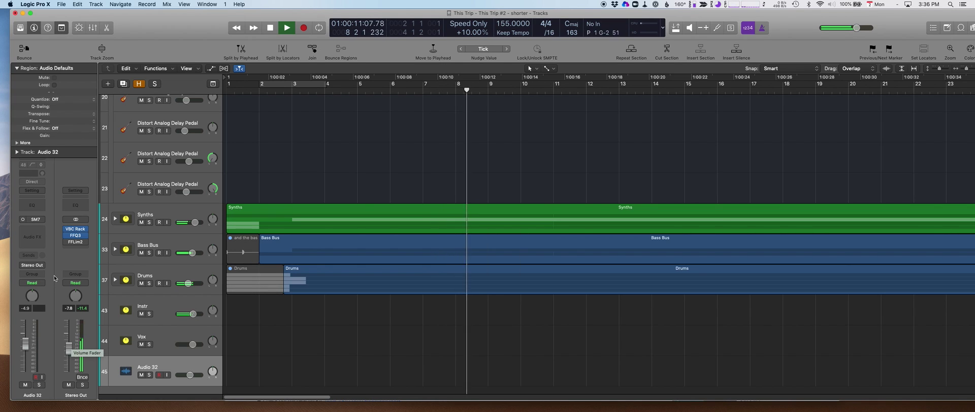
- Solo the Drums track stack, expand it to show its individual tracks, and select it
{"action": "left_click", "coordinate": [149, 283]}
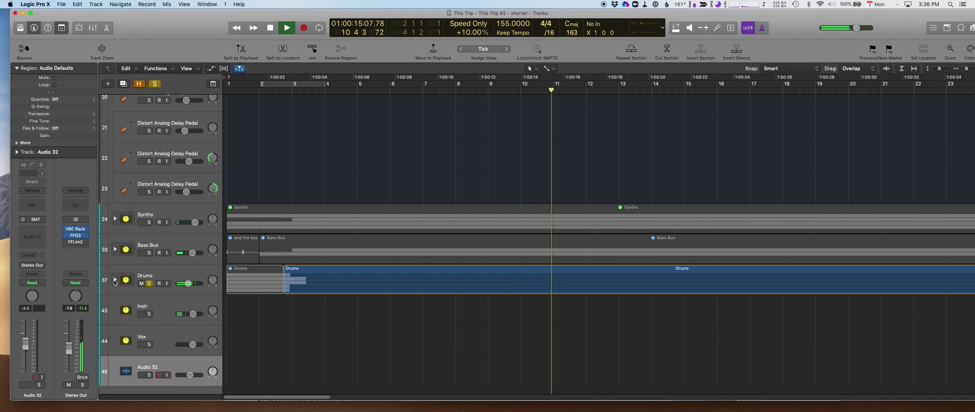
{"action": "left_click", "coordinate": [115, 280]}
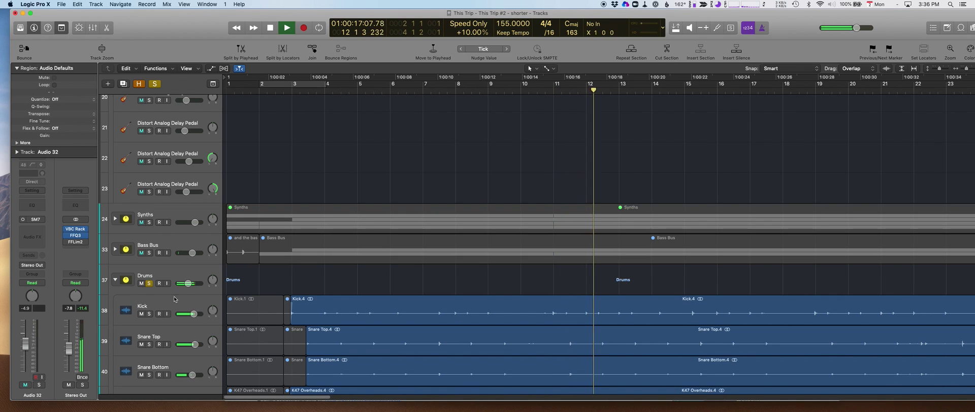
{"action": "left_click", "coordinate": [166, 277]}
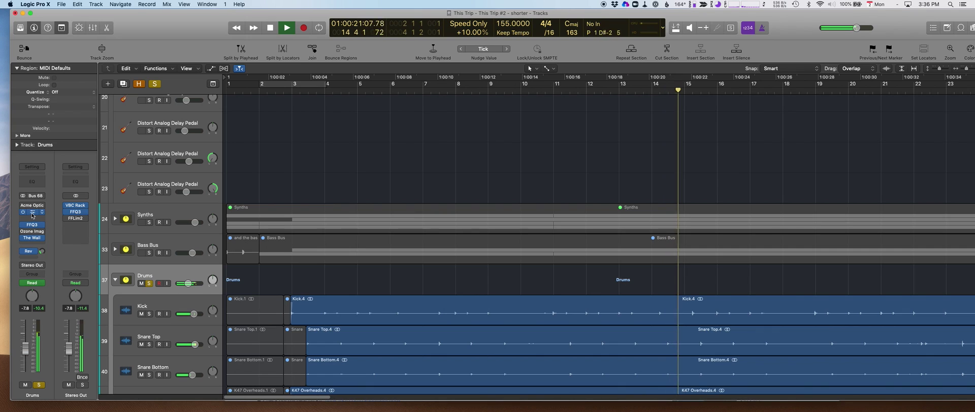
- Review the Virtual Mix Rack plug-in on the Drums stack, compare it with bypass, and close it
{"action": "left_click", "coordinate": [33, 214]}
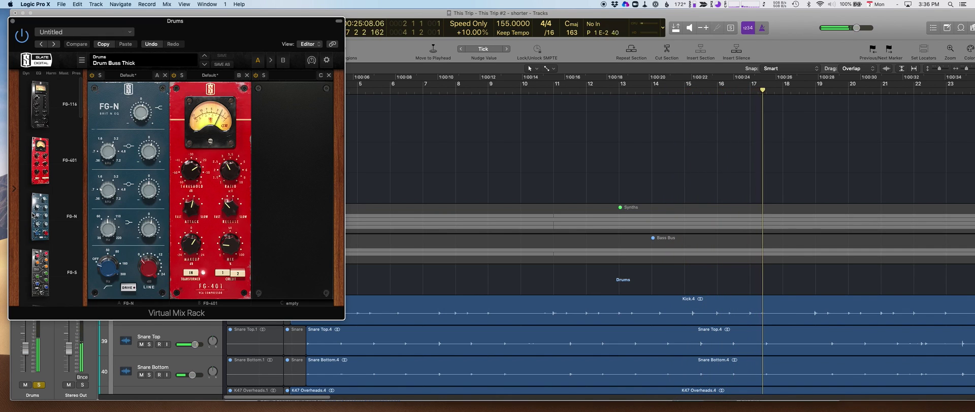
{"action": "left_click", "coordinate": [22, 35]}
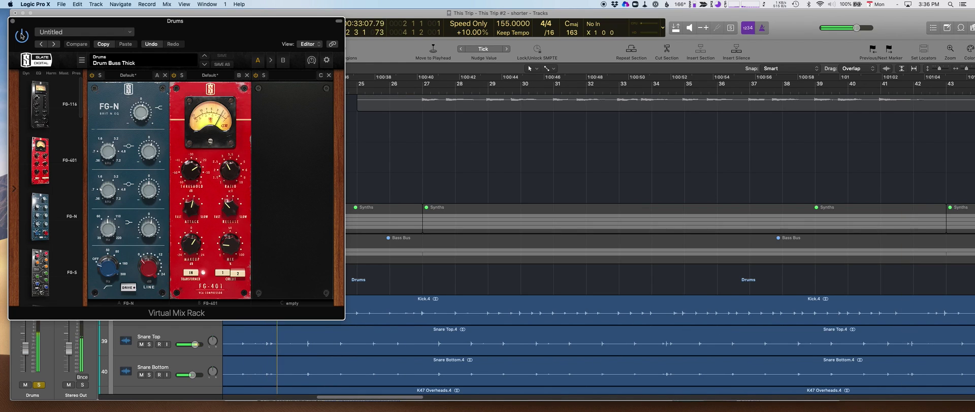
{"action": "left_click", "coordinate": [13, 22]}
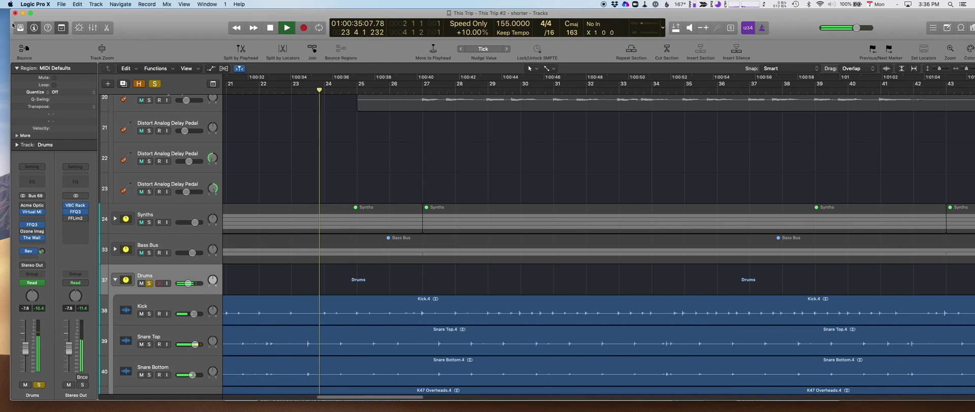
- Examine the FF Pro-Q 3 curve on the Drums stack, audition its 180 Hz band in solo, and close the plug-in
{"action": "left_click", "coordinate": [32, 226]}
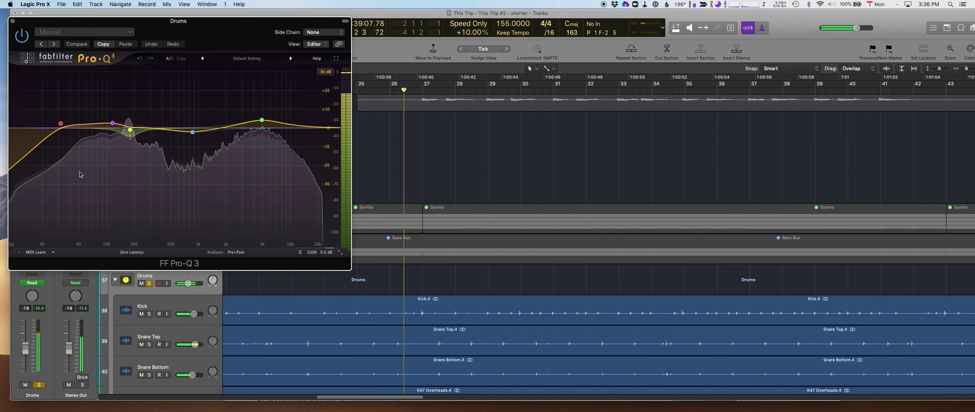
{"action": "mouse_move", "coordinate": [70, 120]}
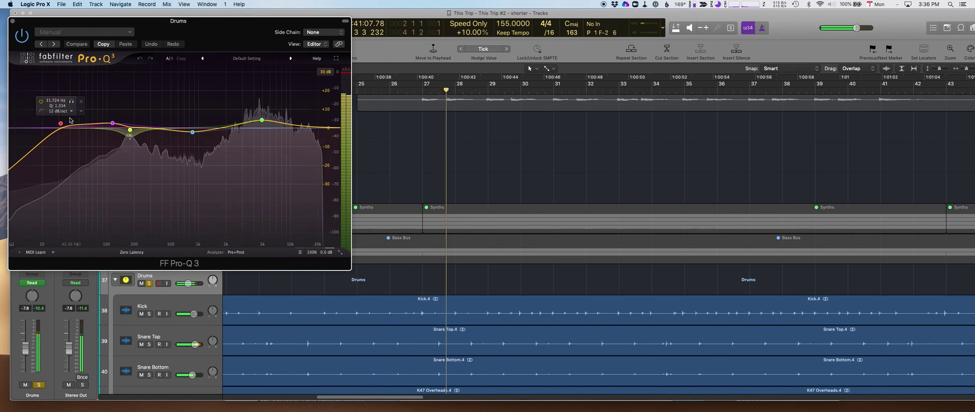
{"action": "mouse_move", "coordinate": [94, 104]}
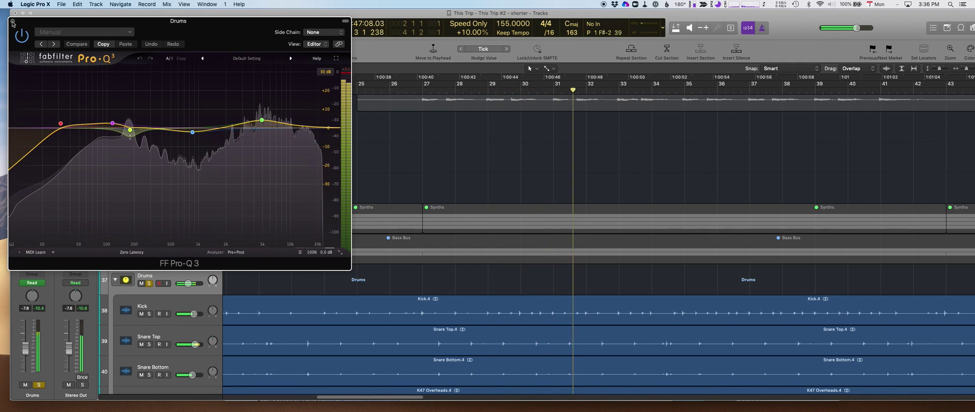
{"action": "mouse_move", "coordinate": [133, 151]}
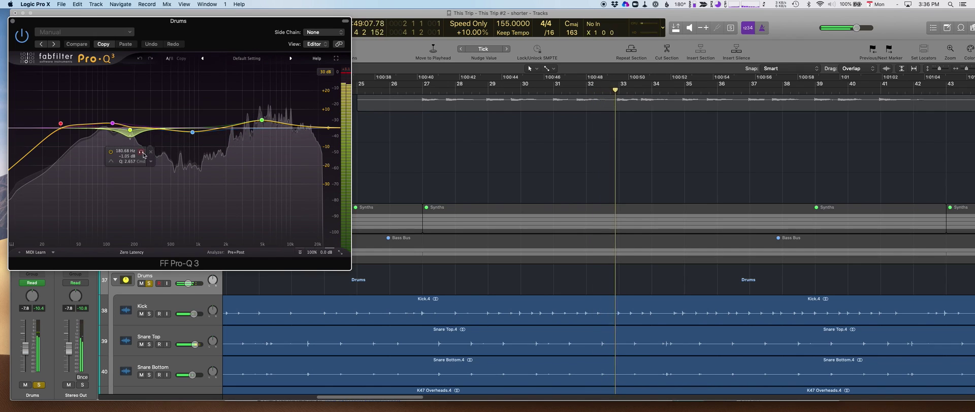
{"action": "left_click", "coordinate": [141, 152]}
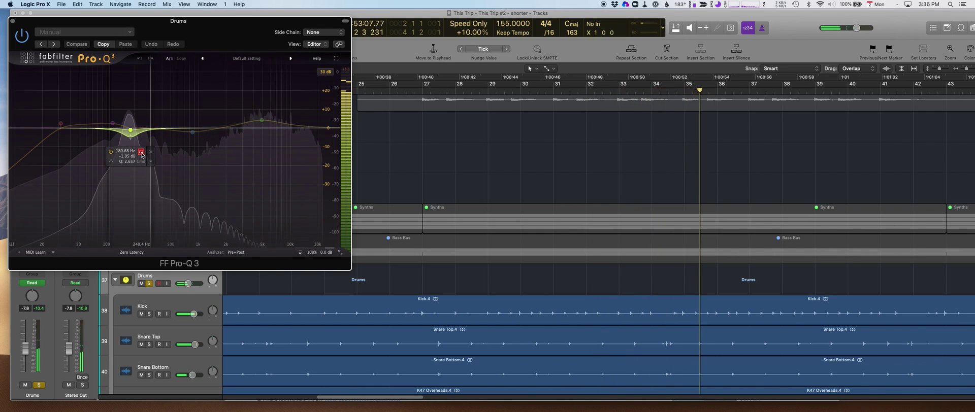
{"action": "left_click", "coordinate": [142, 153]}
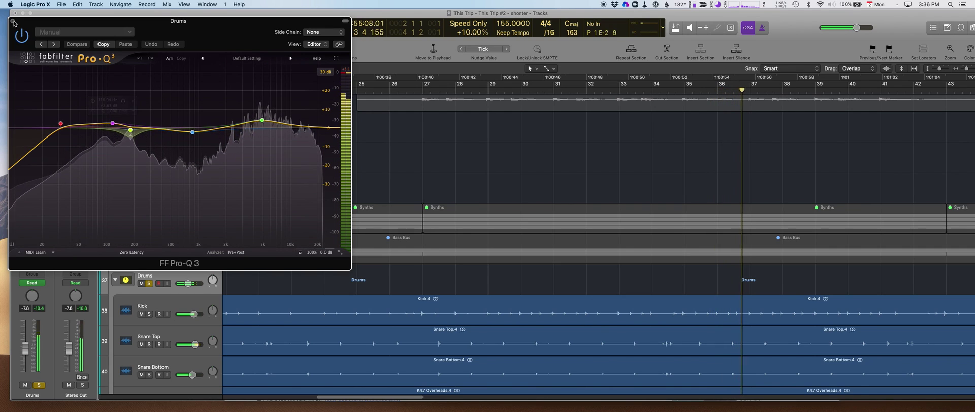
{"action": "key", "text": "super+w"}
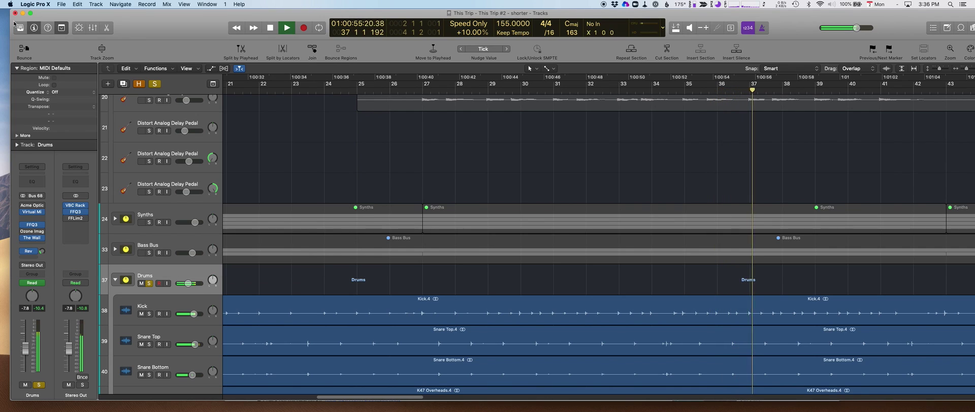
- Check The Wall limiter on the Drums stack and close it
{"action": "left_click", "coordinate": [33, 239]}
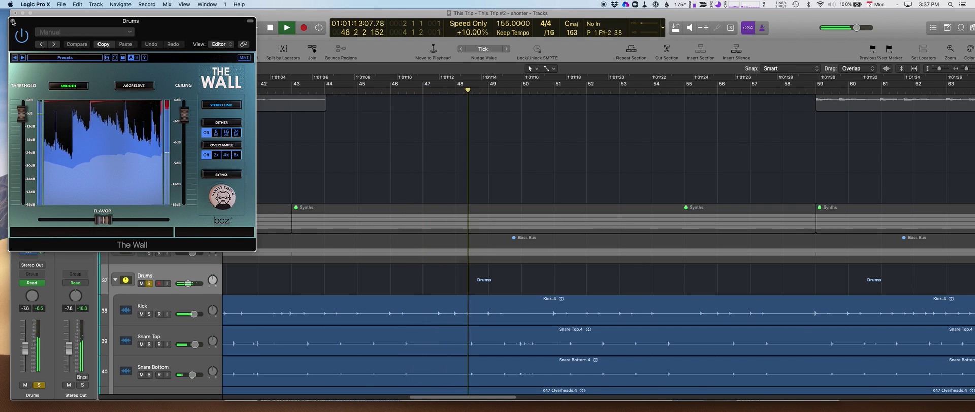
{"action": "left_click", "coordinate": [13, 21]}
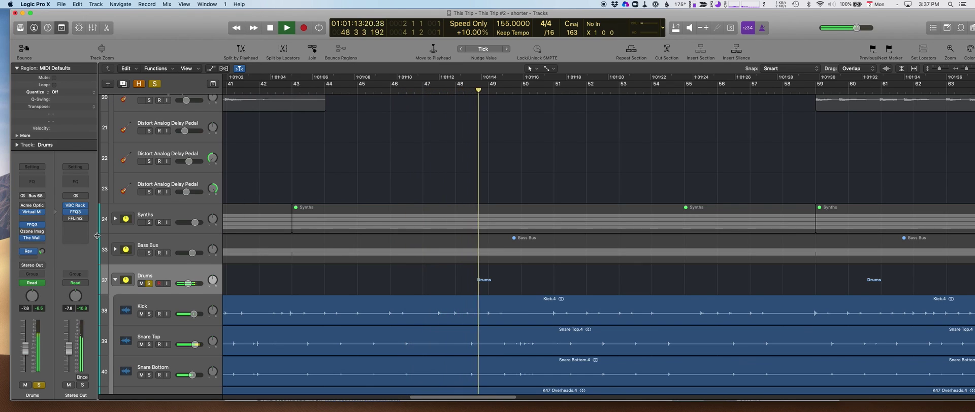
- Open the Kick track's Virtual Mix Rack and move its window clear of the track list
{"action": "left_click", "coordinate": [154, 308]}
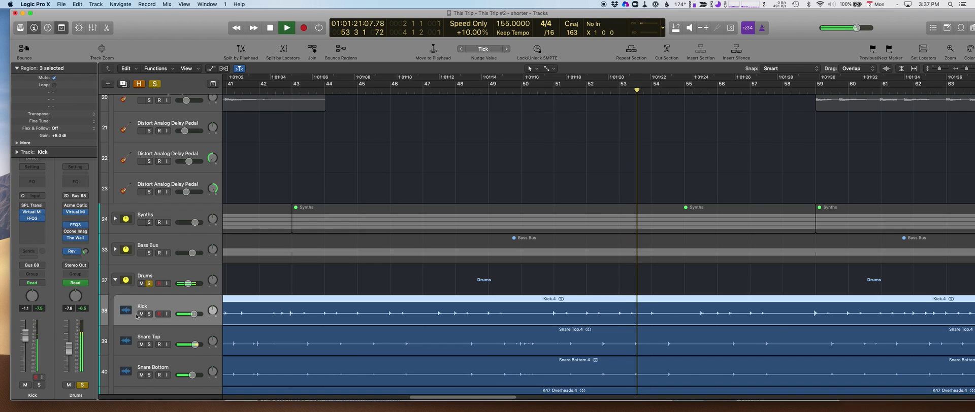
{"action": "left_click", "coordinate": [32, 214]}
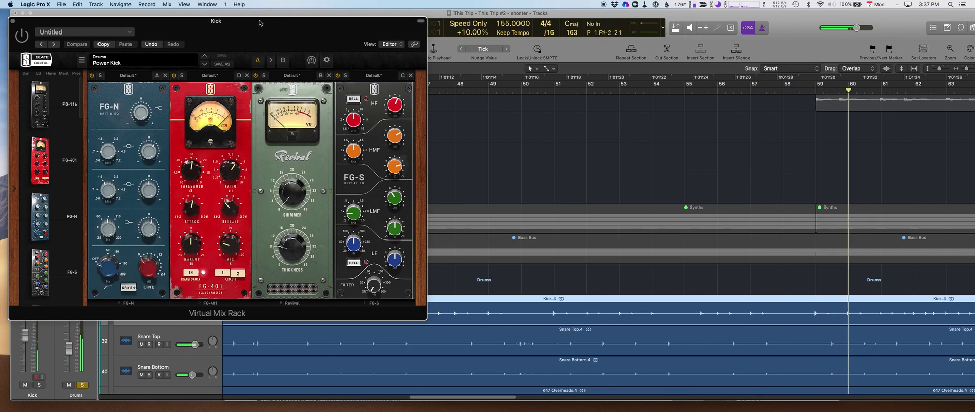
{"action": "left_click_drag", "start_coordinate": [219, 21], "coordinate": [508, 29]}
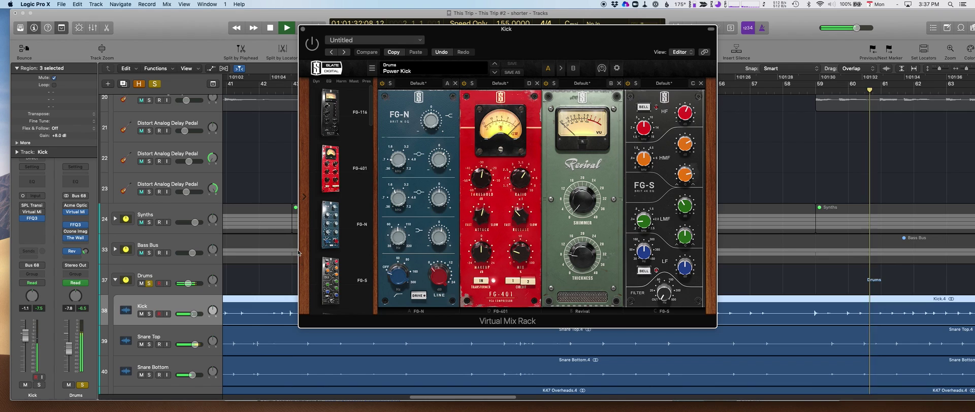
- Audition the Kick track in solo, then return to the soloed Drums stack
{"action": "left_click", "coordinate": [148, 314]}
{"action": "left_click", "coordinate": [149, 283]}
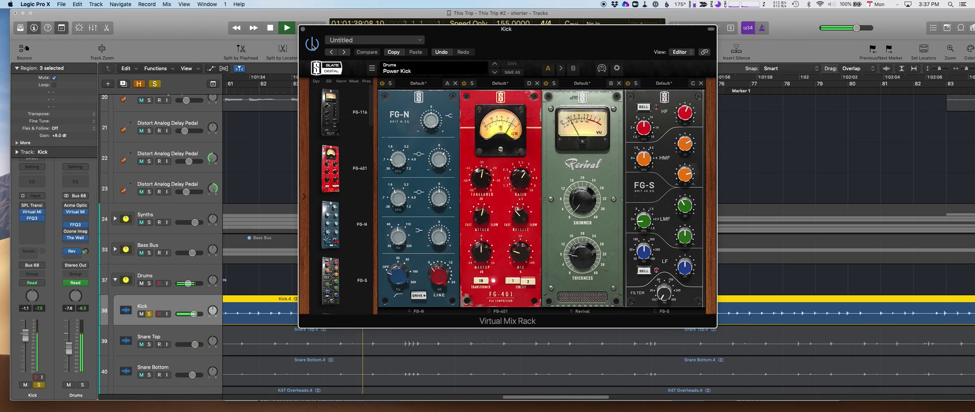
{"action": "left_click", "coordinate": [149, 284]}
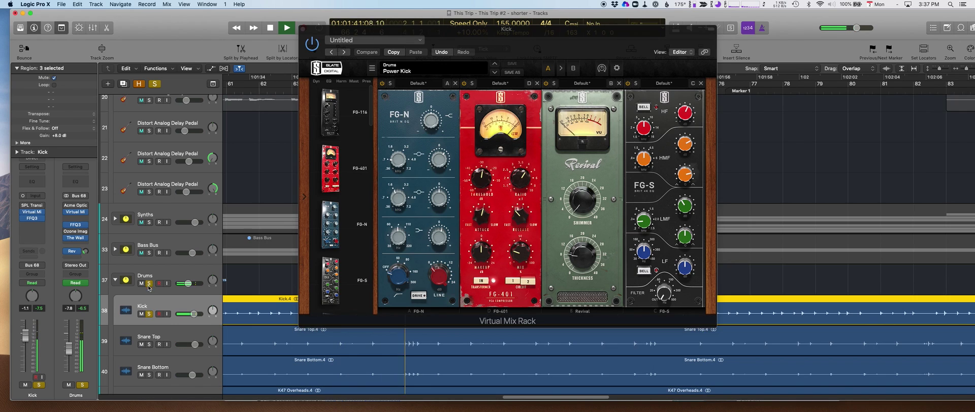
{"action": "left_click", "coordinate": [149, 314]}
- Select the Snare Top track, close the Kick's Virtual Mix Rack, and open the snare's SPL Transient Designer Plus
{"action": "left_click", "coordinate": [144, 335]}
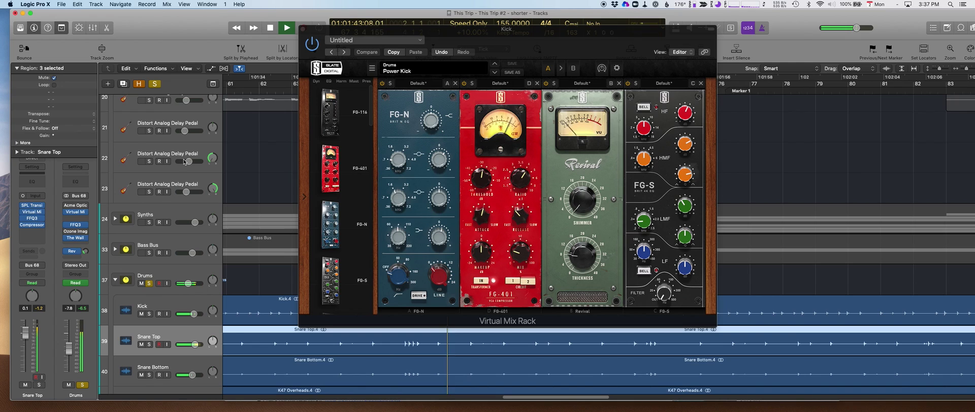
{"action": "left_click", "coordinate": [303, 30]}
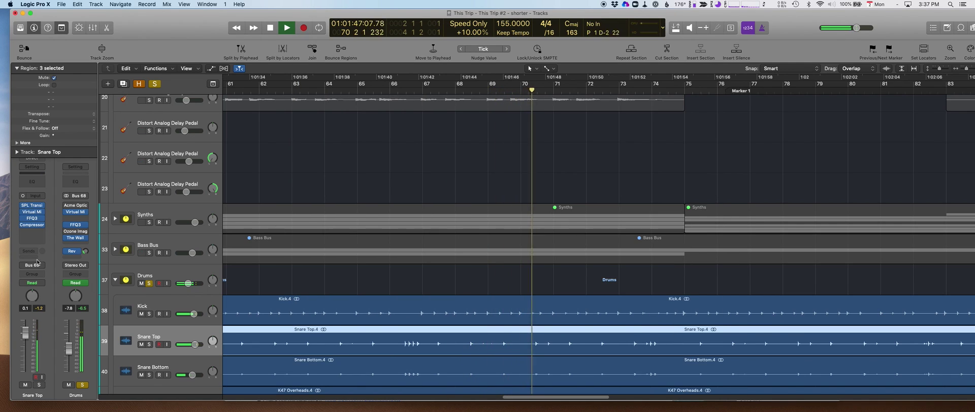
{"action": "left_click", "coordinate": [33, 207]}
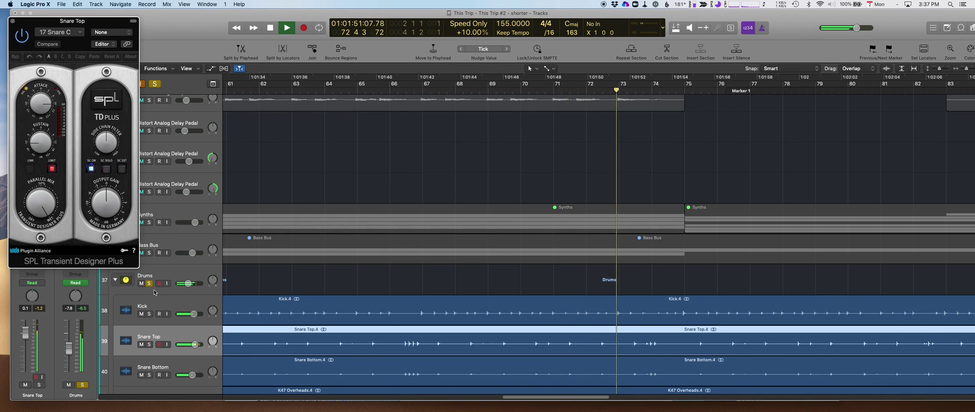
- Solo the Snare Top track and turn off solo on the Drums stack
{"action": "left_click", "coordinate": [148, 344]}
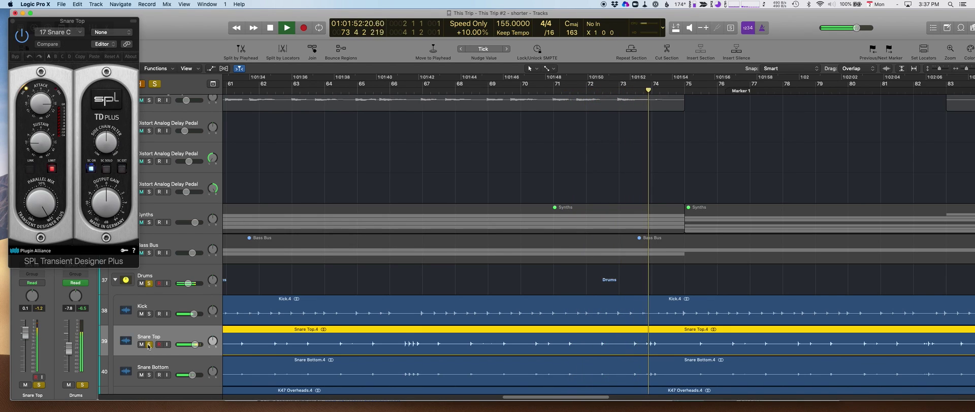
{"action": "left_click", "coordinate": [149, 283]}
{"action": "left_click", "coordinate": [151, 283]}
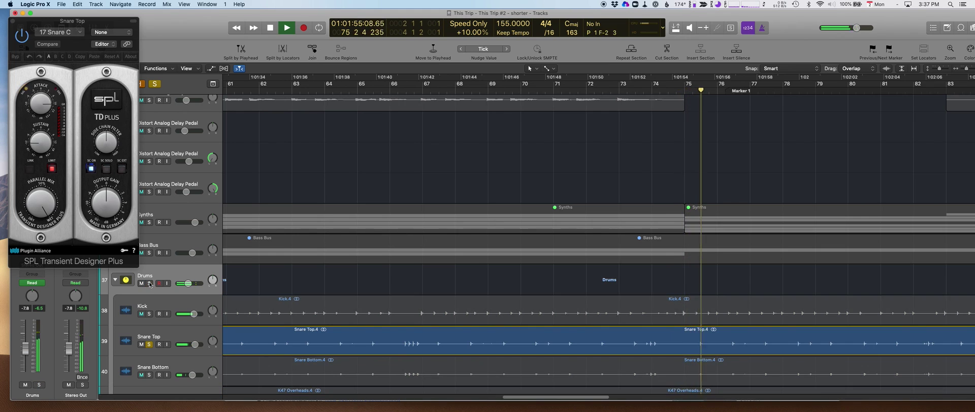
- Compare Snare Top with and without SPL Transient Designer Plus, temporarily soloing K47 Overheads and Room alongside it
{"action": "scroll", "coordinate": [206, 328], "scroll_direction": "down", "scroll_amount": 5}
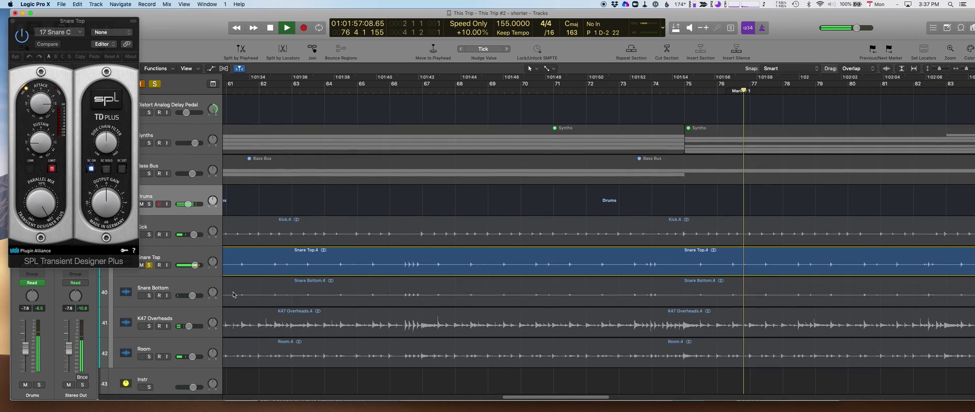
{"action": "left_click", "coordinate": [150, 311]}
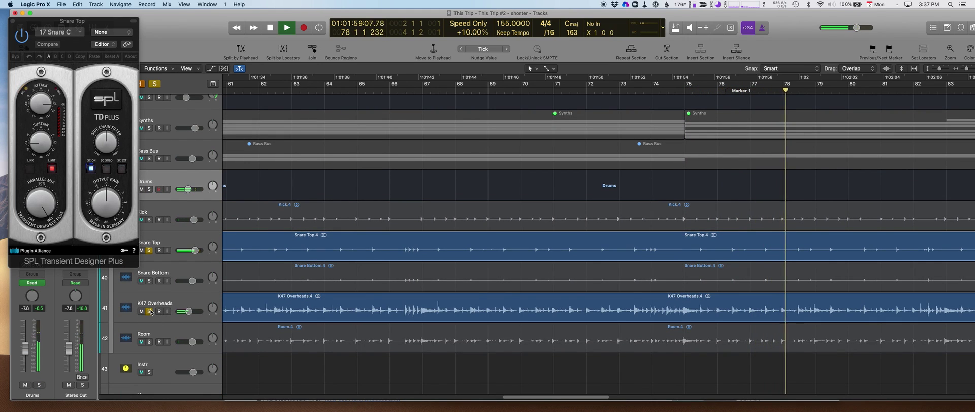
{"action": "left_click", "coordinate": [149, 342]}
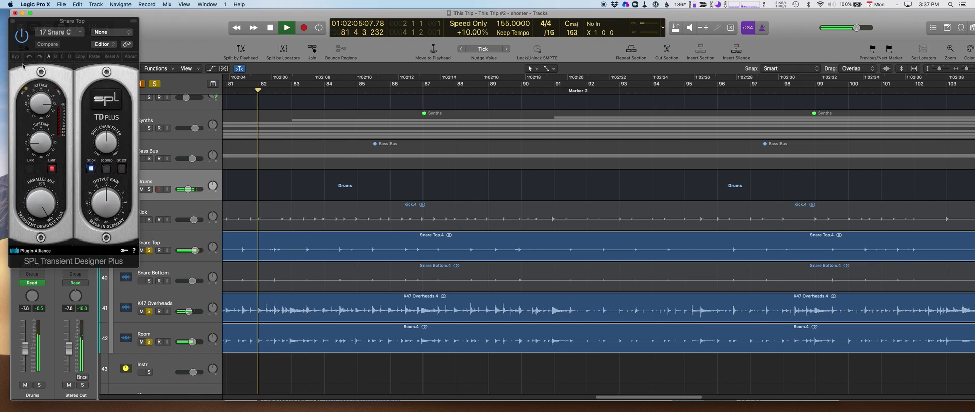
{"action": "left_click", "coordinate": [20, 38]}
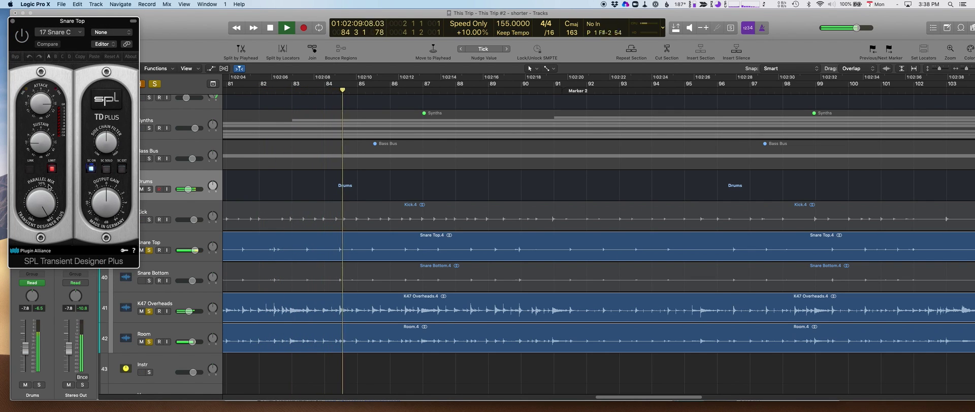
{"action": "left_click", "coordinate": [149, 312]}
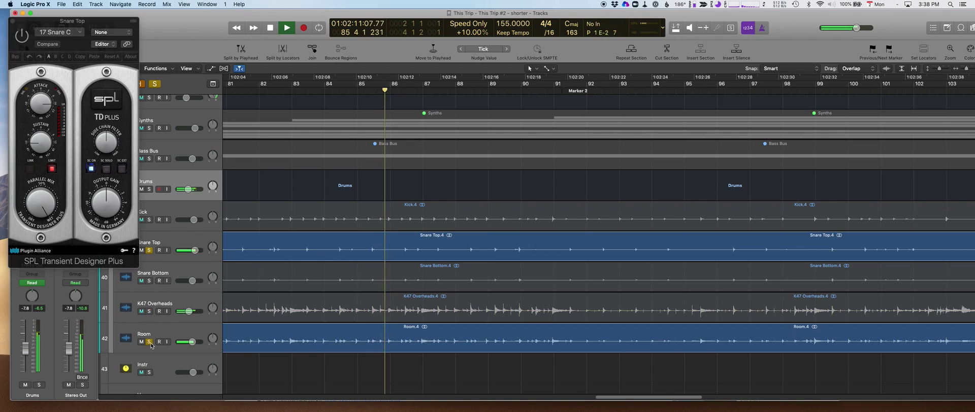
{"action": "left_click", "coordinate": [149, 342]}
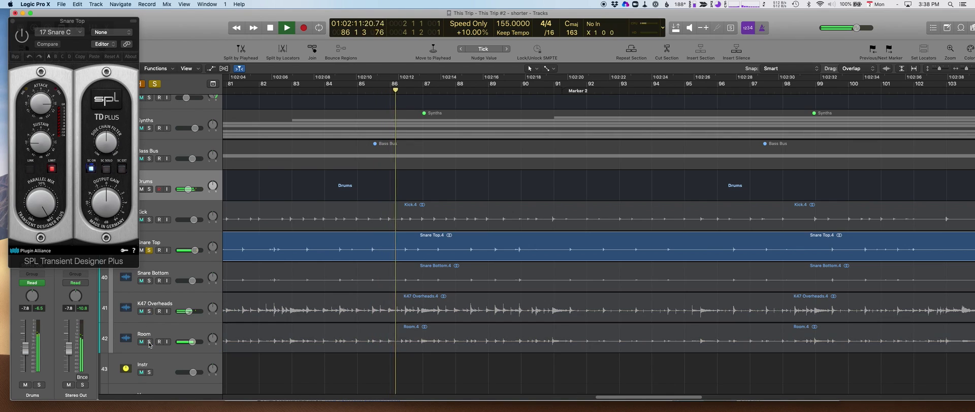
{"action": "left_click", "coordinate": [22, 37]}
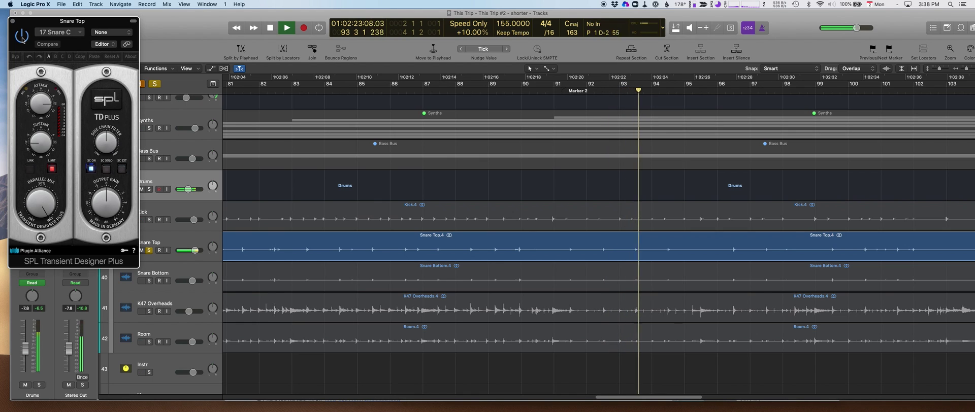
- Move the snare's SPL Transient Designer Plus window aside and open the Virtual Mix Rack on the Drums stack
{"action": "left_click_drag", "start_coordinate": [30, 20], "coordinate": [371, 13]}
{"action": "left_click", "coordinate": [30, 212]}
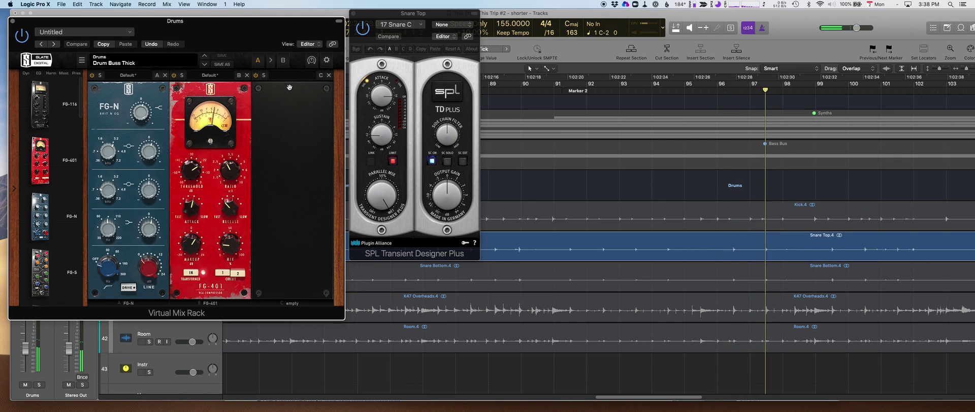
- Close the Virtual Mix Rack on the Drums stack and examine the EQ curve in its FF Pro-Q 3
{"action": "left_click", "coordinate": [13, 22]}
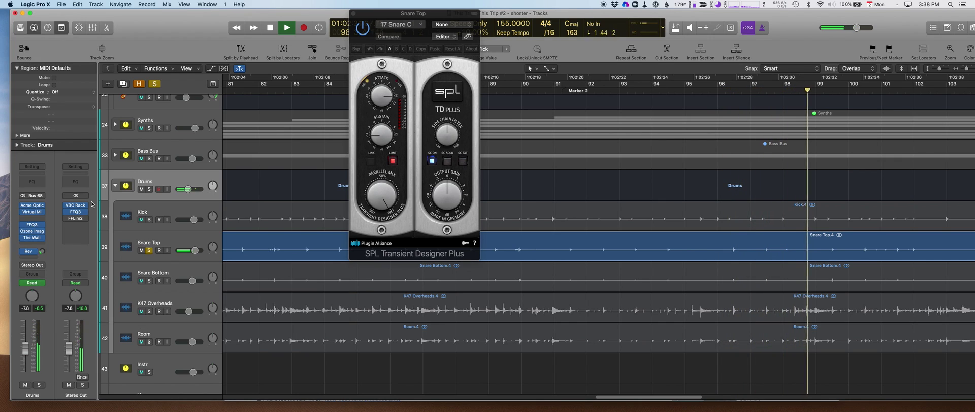
{"action": "left_click", "coordinate": [34, 227]}
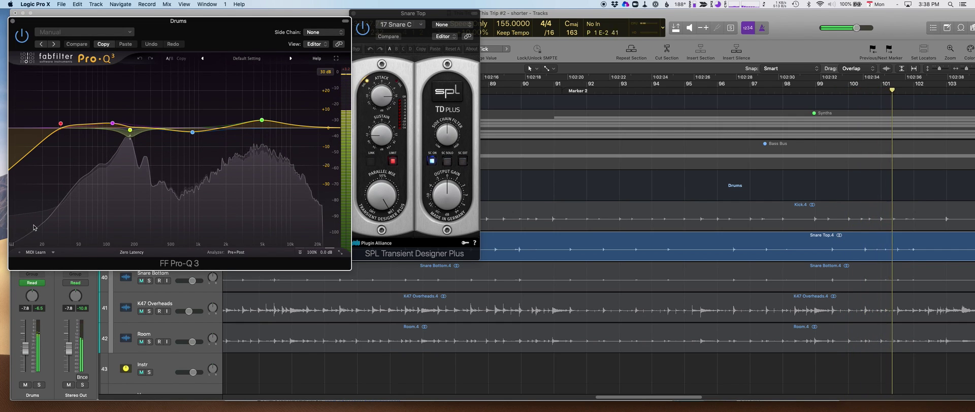
{"action": "left_click", "coordinate": [13, 22]}
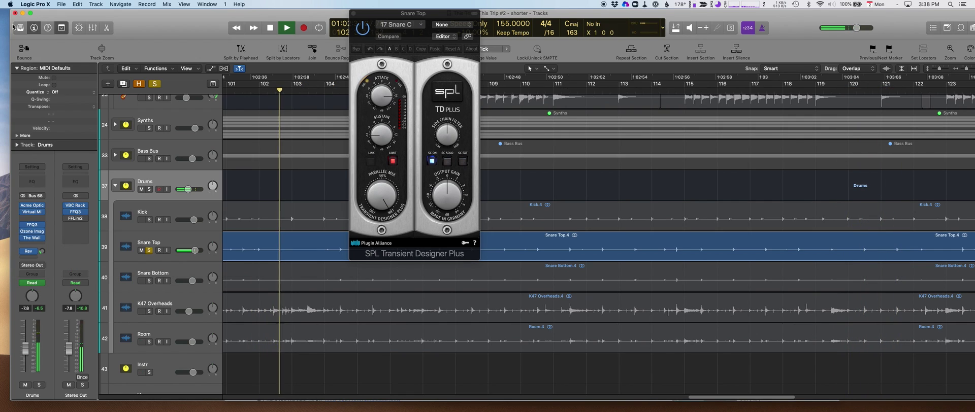
- Select the Snare Top track and view the modules and settings in its Virtual Mix Rack
{"action": "left_click", "coordinate": [167, 251]}
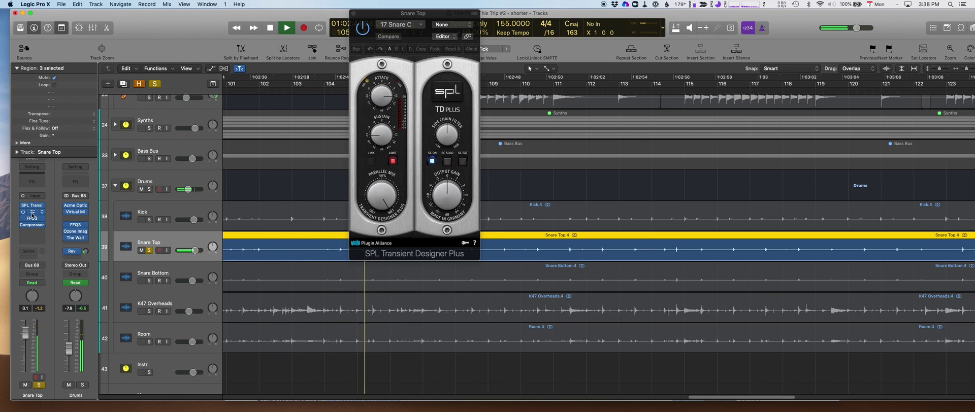
{"action": "left_click", "coordinate": [32, 213]}
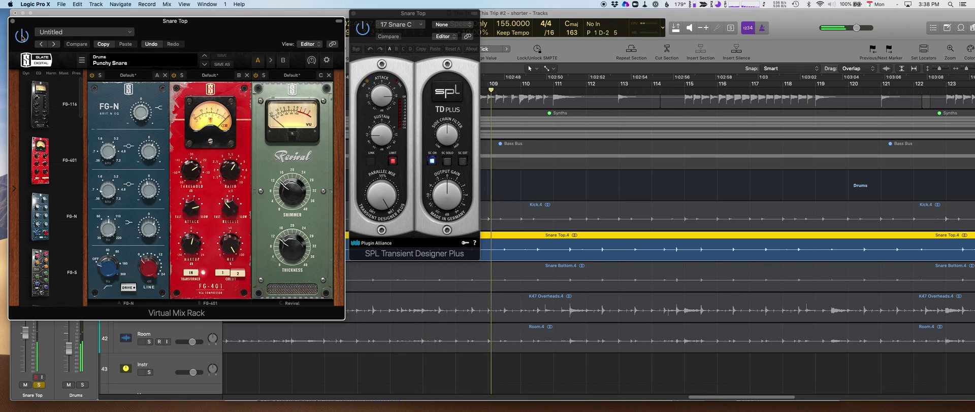
{"action": "left_click", "coordinate": [15, 13]}
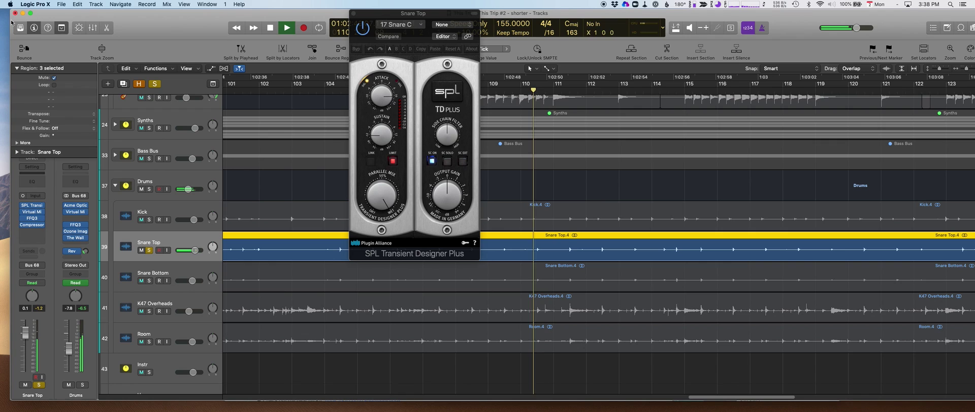
- Examine Snare Top's FF Pro-Q 3 bands, auditioning the low-mid cut on its own and checking the low and high-mid boosts
{"action": "left_click", "coordinate": [33, 219]}
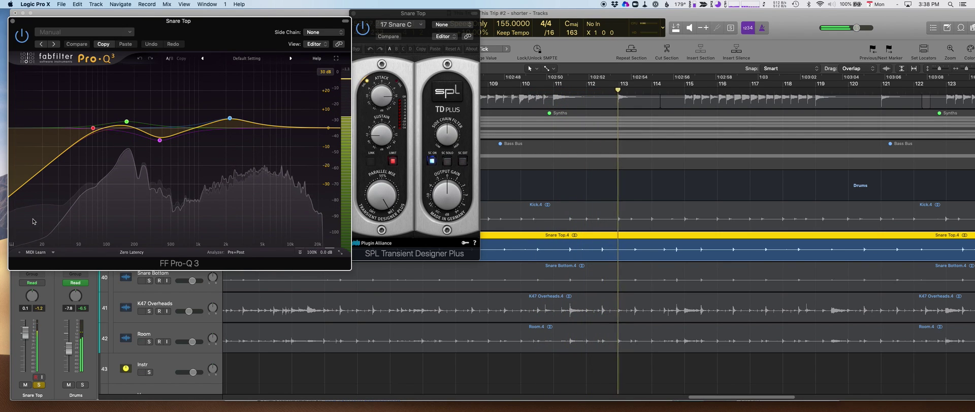
{"action": "left_click", "coordinate": [160, 141]}
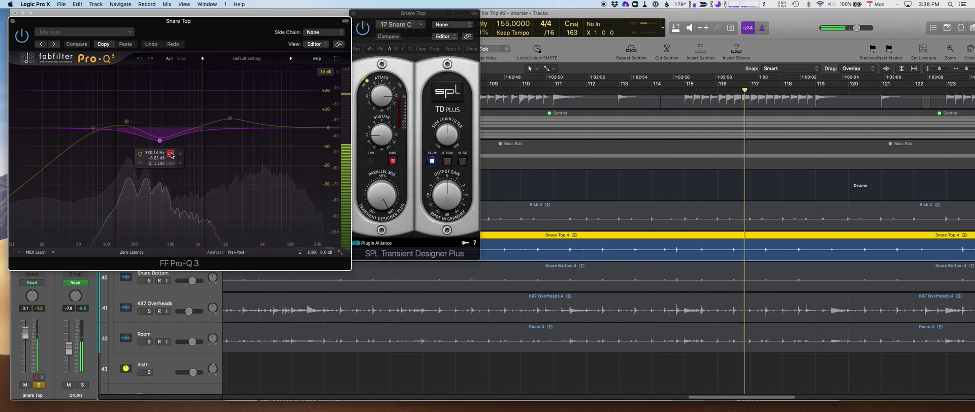
{"action": "left_click", "coordinate": [239, 130]}
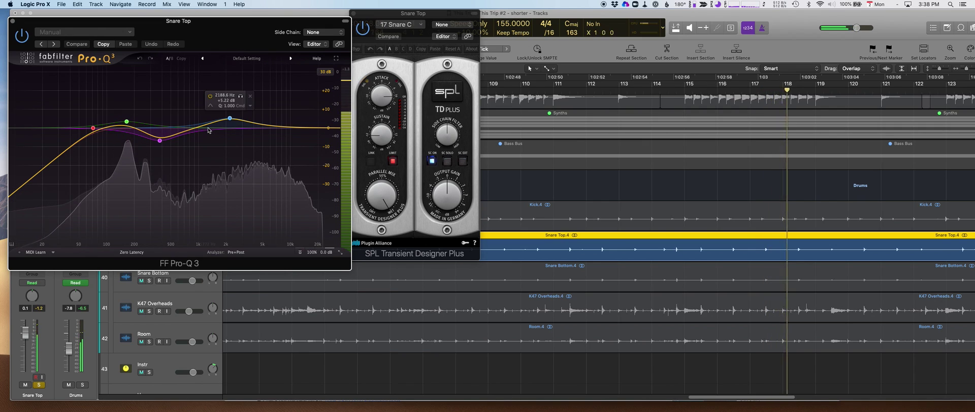
{"action": "left_click", "coordinate": [126, 122]}
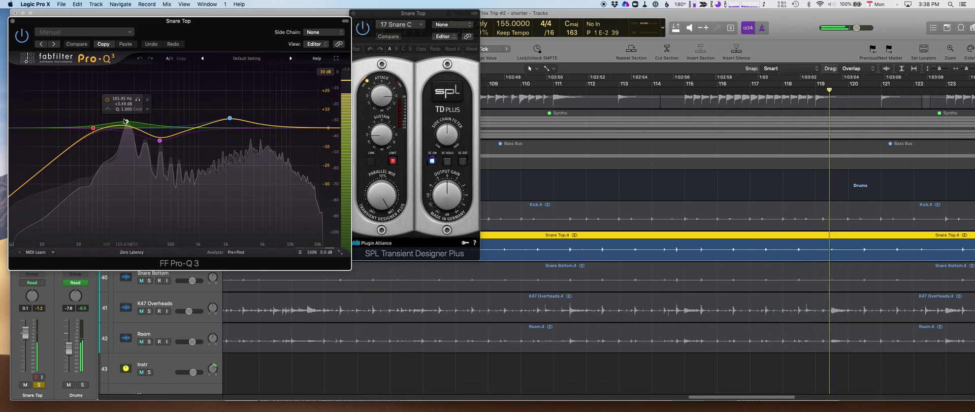
{"action": "left_click", "coordinate": [230, 118]}
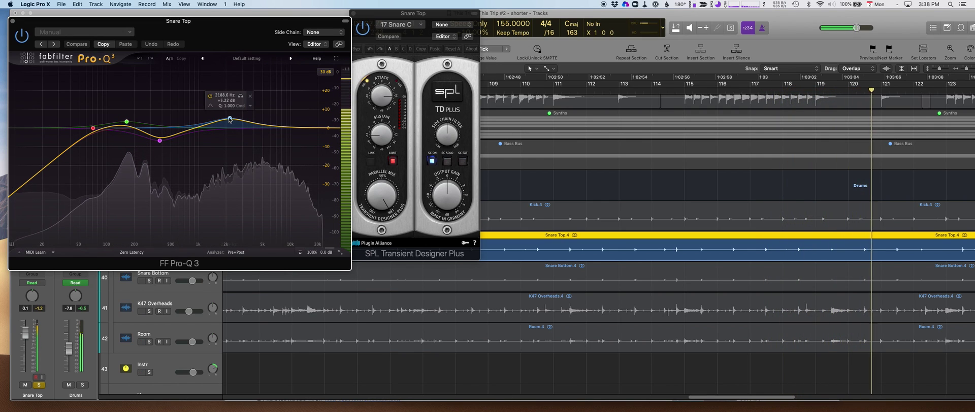
{"action": "left_click", "coordinate": [11, 21]}
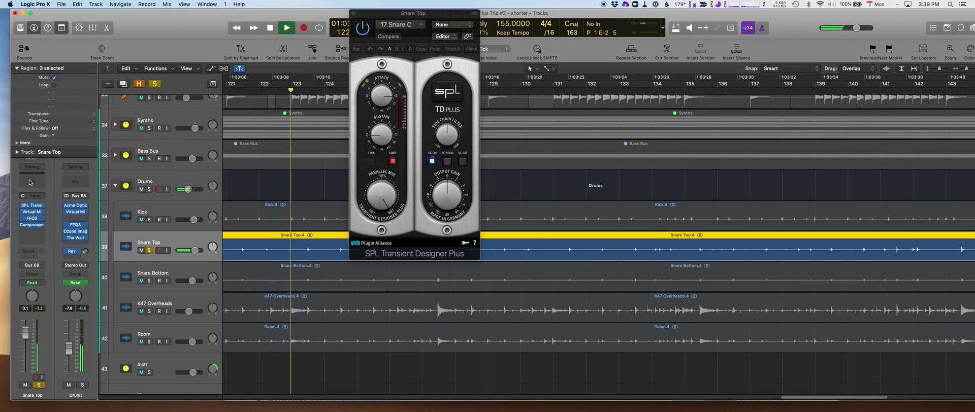
- Examine the Compressor settings on Snare Top, including the mix, distortion and gain-reduction meter
{"action": "left_click", "coordinate": [31, 225]}
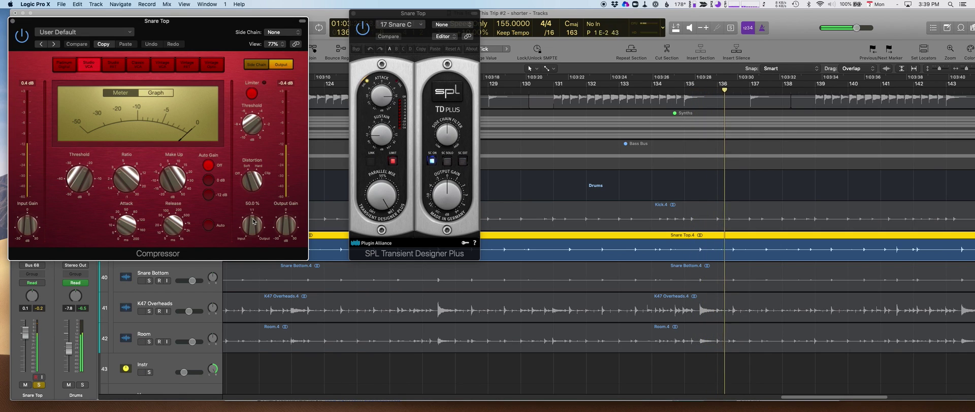
{"action": "mouse_move", "coordinate": [253, 222]}
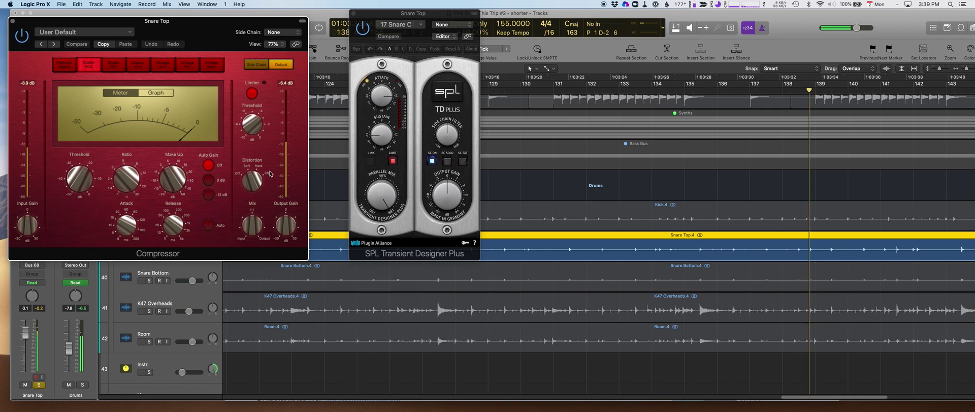
{"action": "left_click", "coordinate": [104, 45]}
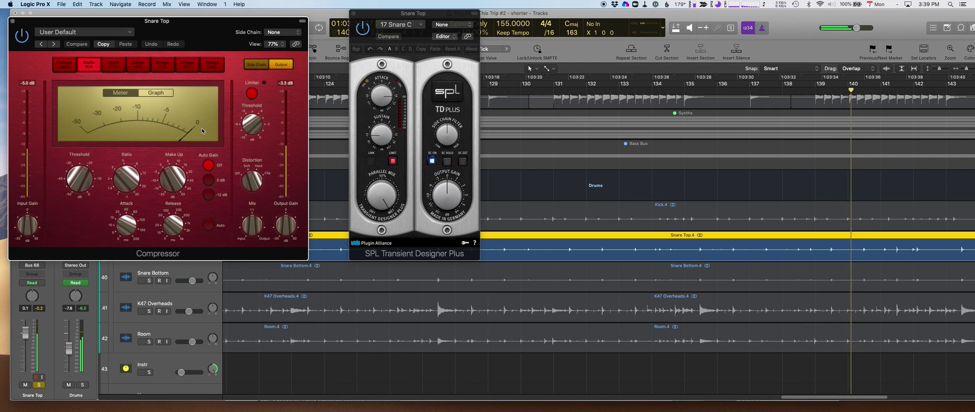
{"action": "left_click", "coordinate": [14, 22]}
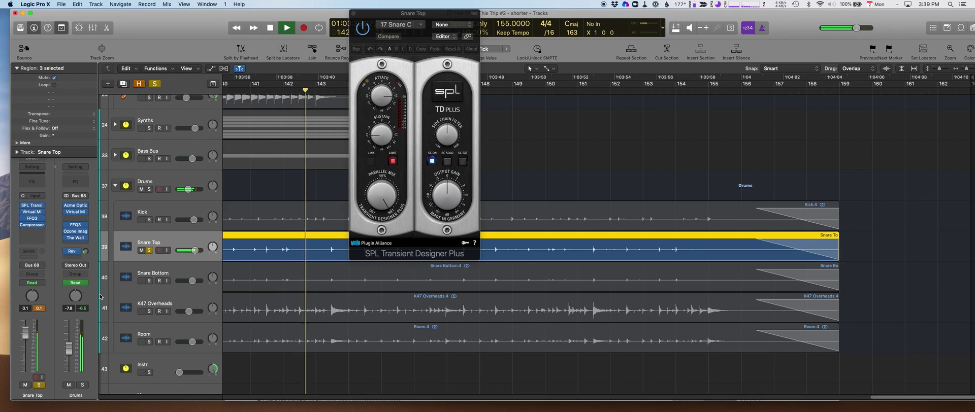
- Stop playback, return to the start of the song, and place the playhead just after bar 3
{"action": "key", "text": "space"}
{"action": "key", "text": "Return"}
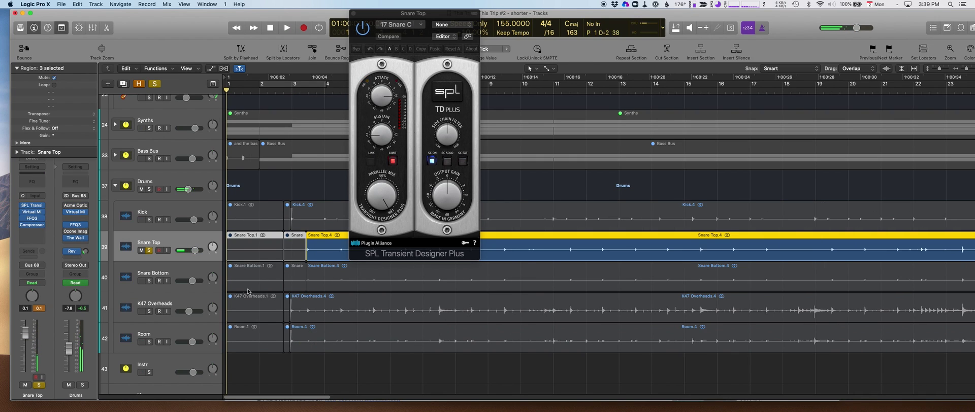
{"action": "left_click", "coordinate": [300, 97]}
{"action": "left_click", "coordinate": [303, 90]}
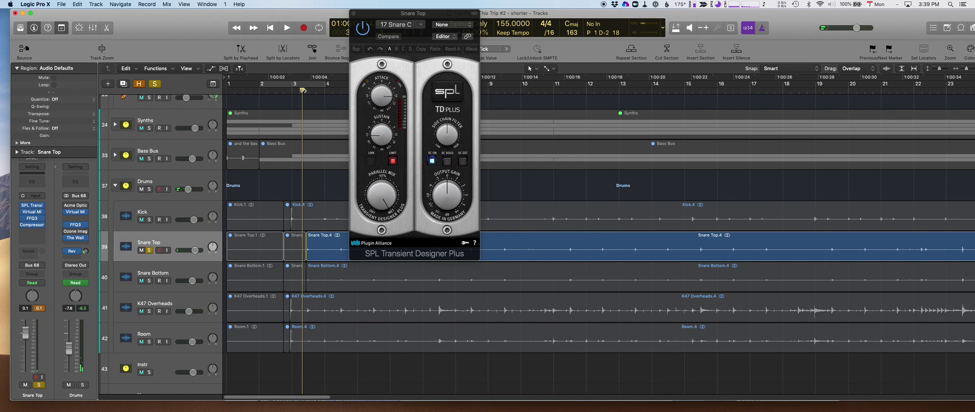
- Solo Snare Bottom alongside Snare Top, view its SPL Transient Designer Plus, and close both snare Transient Designer windows
{"action": "left_click", "coordinate": [150, 281]}
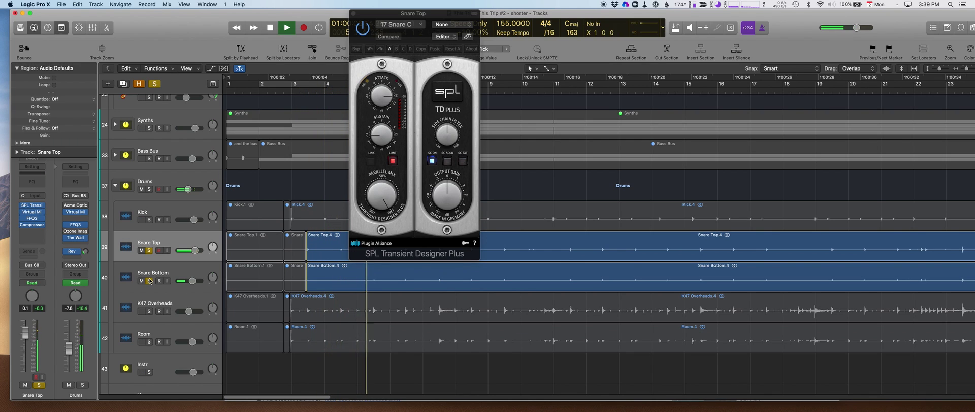
{"action": "left_click", "coordinate": [155, 271]}
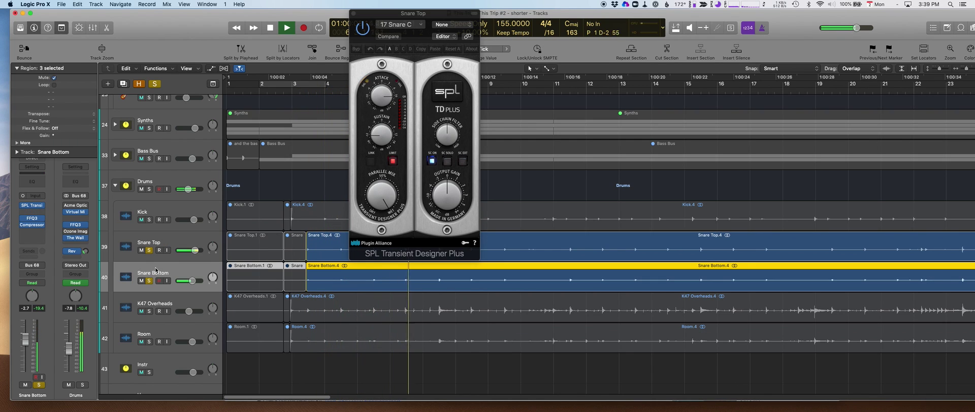
{"action": "left_click", "coordinate": [32, 205]}
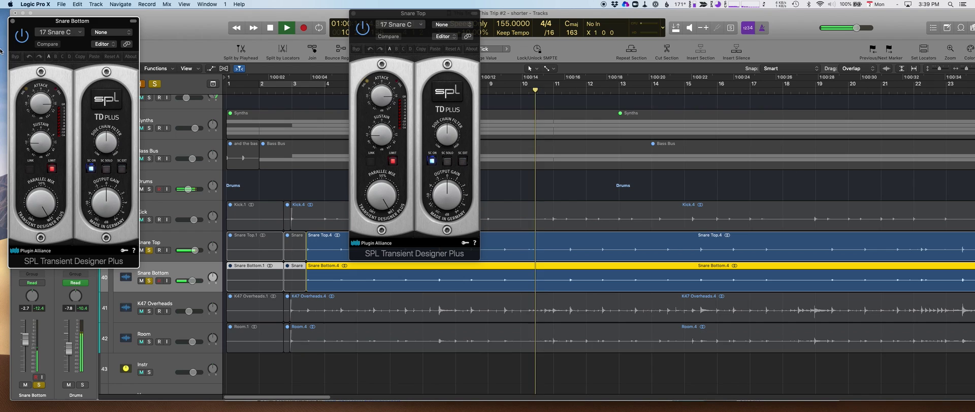
{"action": "key", "text": "super+w"}
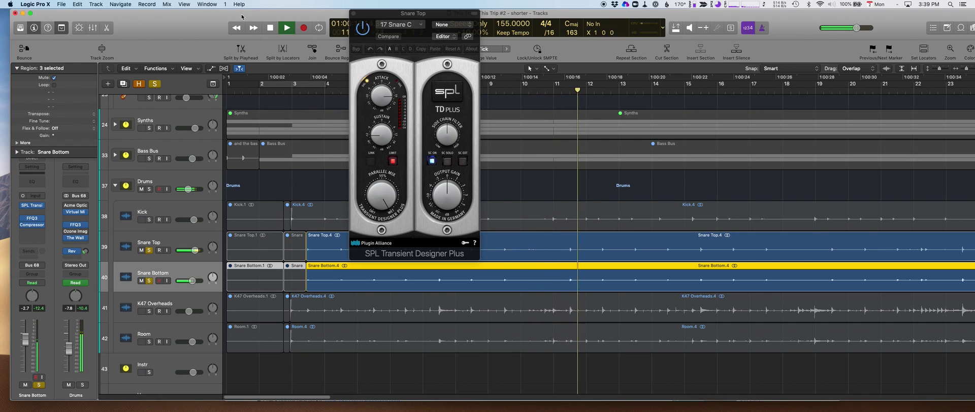
{"action": "left_click", "coordinate": [355, 13]}
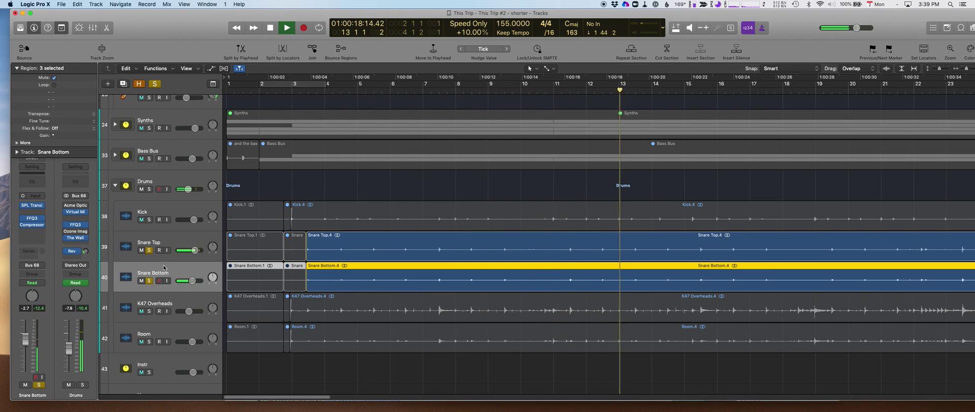
- Add K47 Overheads to the soloed tracks and examine the EQ bands in its FF Pro-Q 3
{"action": "left_click", "coordinate": [149, 311]}
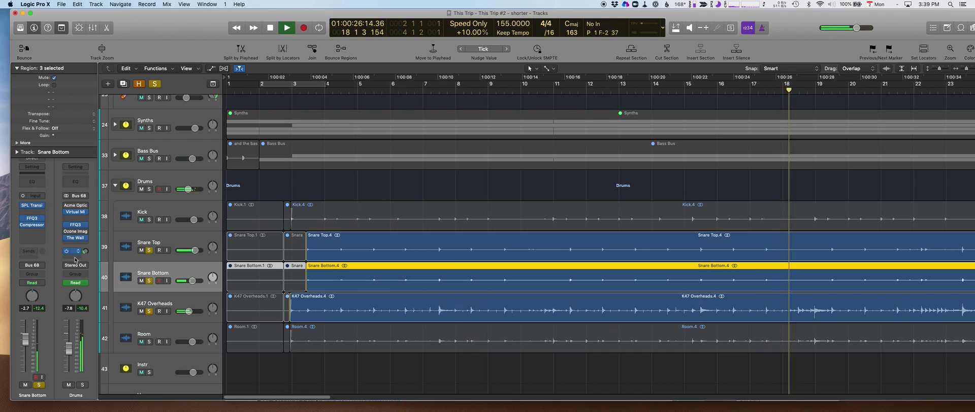
{"action": "left_click", "coordinate": [190, 305]}
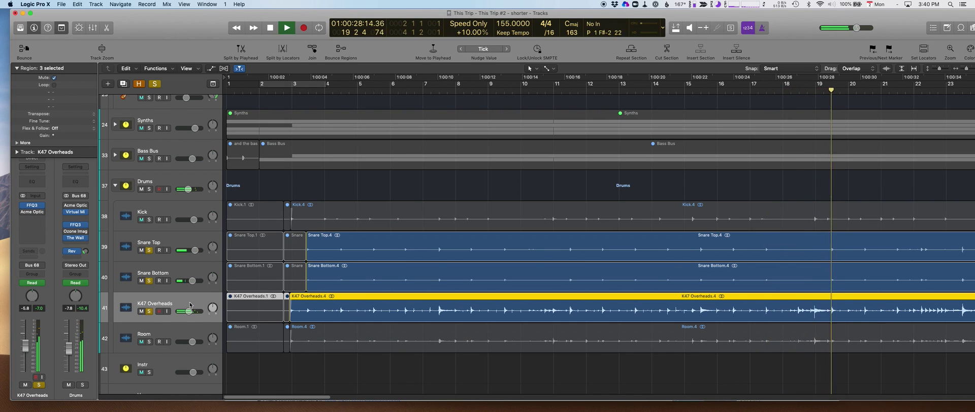
{"action": "left_click", "coordinate": [31, 207]}
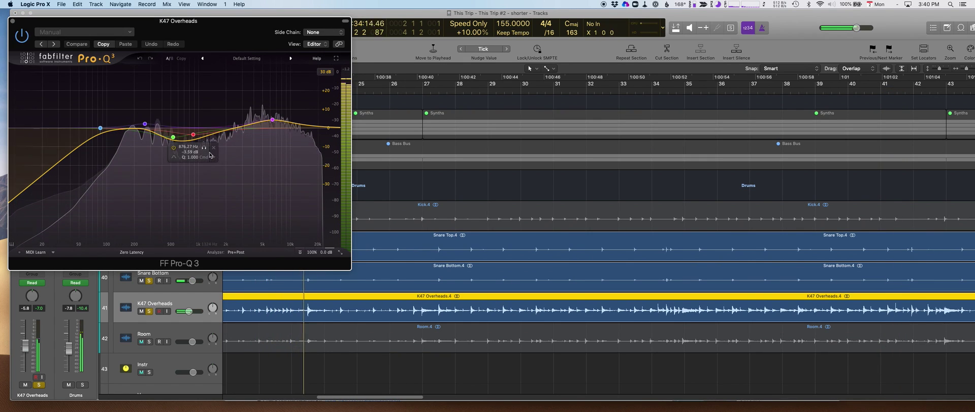
{"action": "mouse_move", "coordinate": [275, 122]}
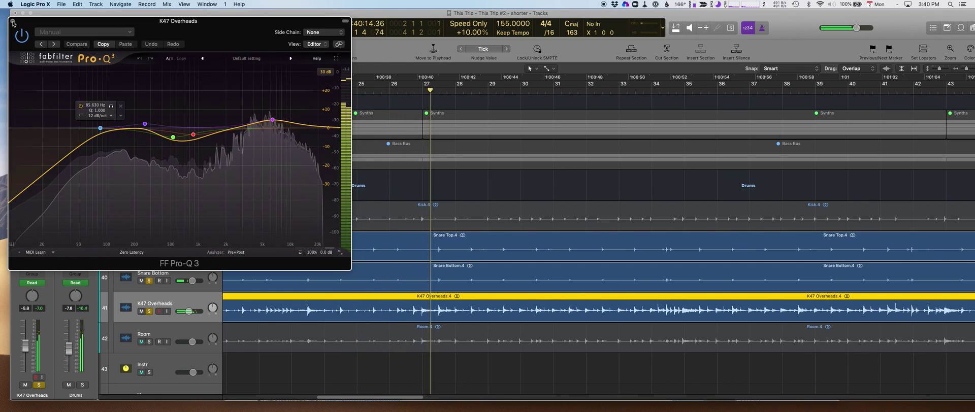
{"action": "key", "text": "super+w"}
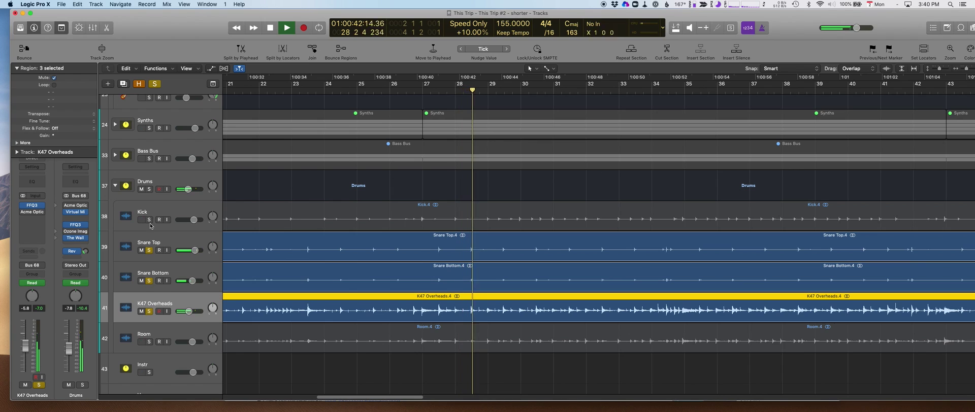
- Add Room to the soloed tracks and examine its Acme Opticom XLA-3, including the dry/wet mix control
{"action": "left_click", "coordinate": [157, 331]}
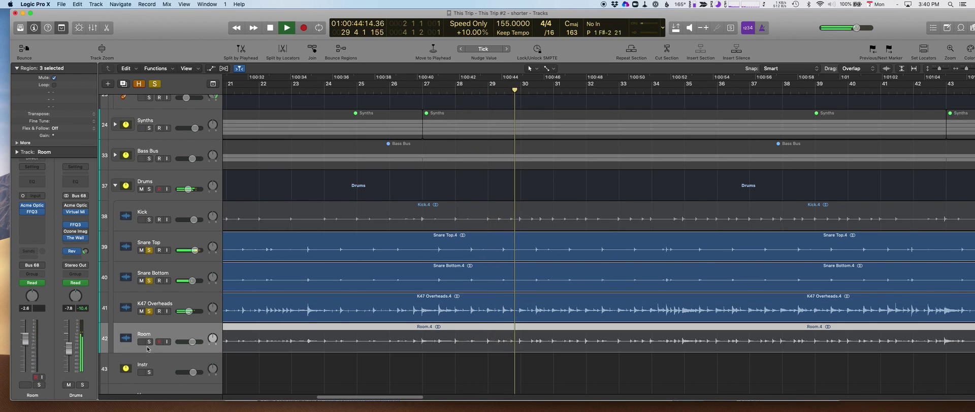
{"action": "left_click", "coordinate": [149, 343]}
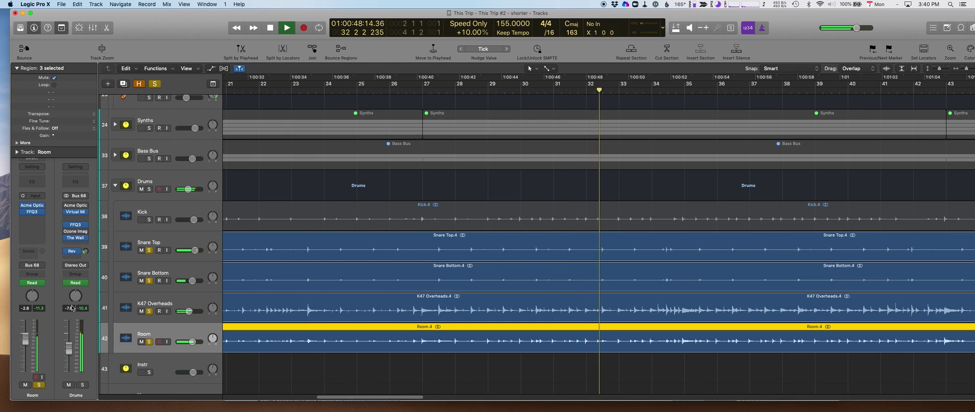
{"action": "left_click", "coordinate": [33, 208]}
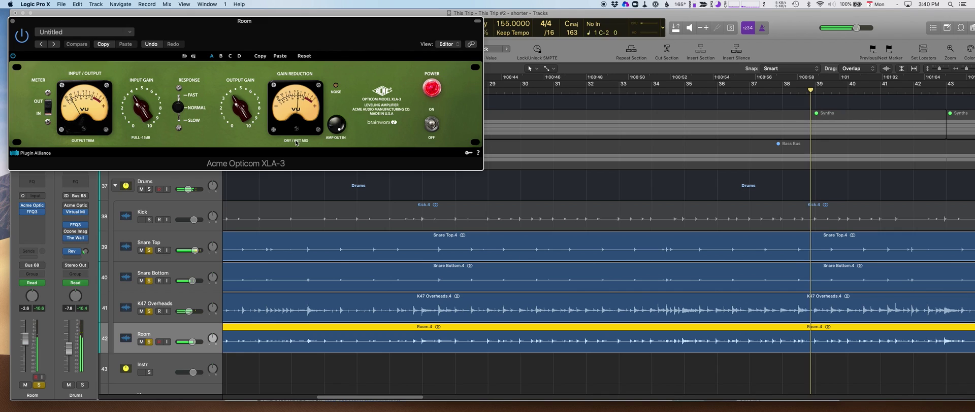
{"action": "left_click_drag", "start_coordinate": [297, 145], "coordinate": [297, 142]}
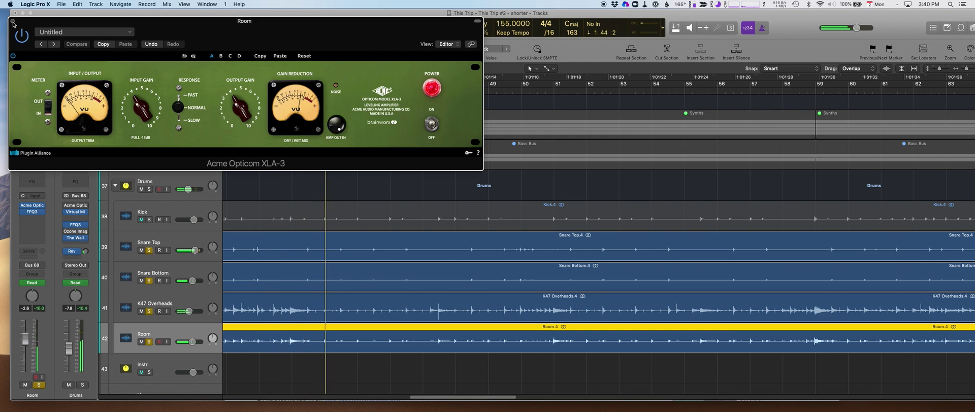
{"action": "left_click", "coordinate": [13, 23]}
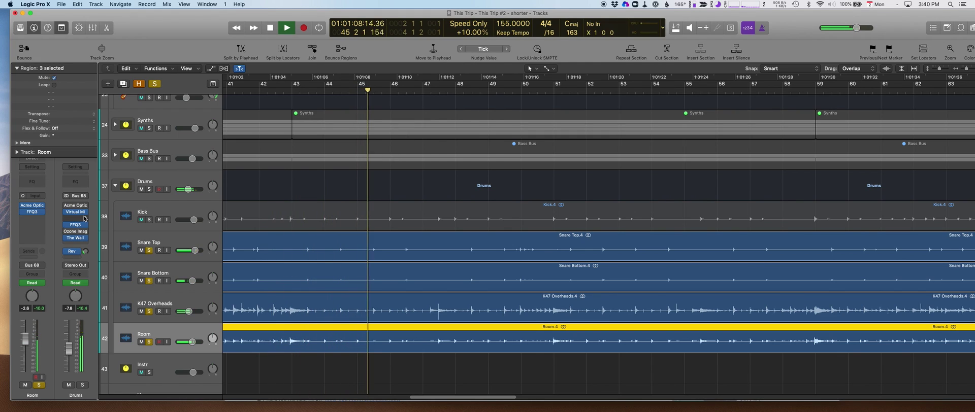
- Solo the whole Drums stack and turn off solo on the individual snare, overhead and room tracks
{"action": "left_click", "coordinate": [149, 190]}
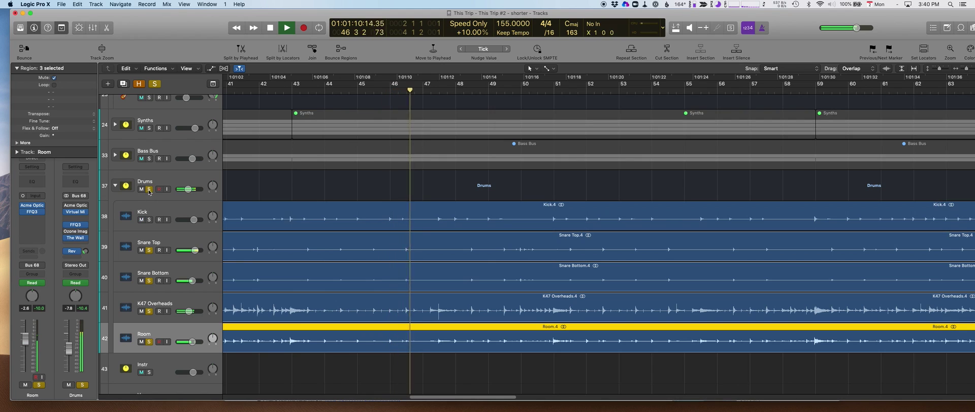
{"action": "left_click", "coordinate": [149, 342]}
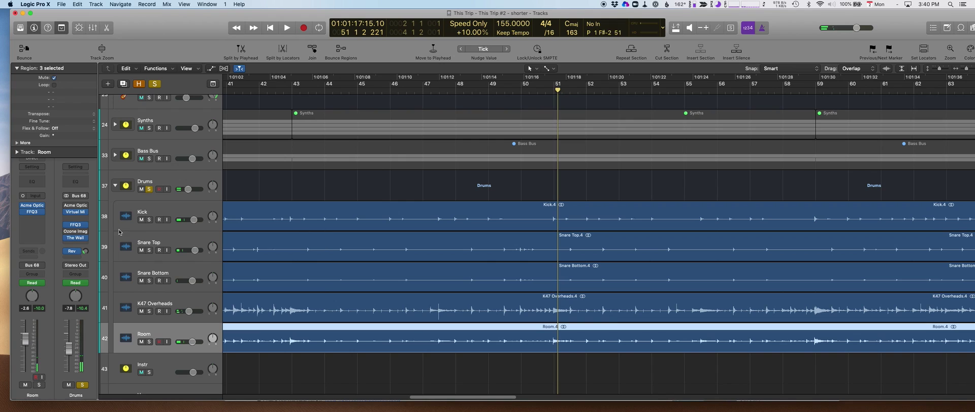
- Collapse the Drums stack, clear all solos and play the full mix from bar 51
{"action": "left_click", "coordinate": [116, 186]}
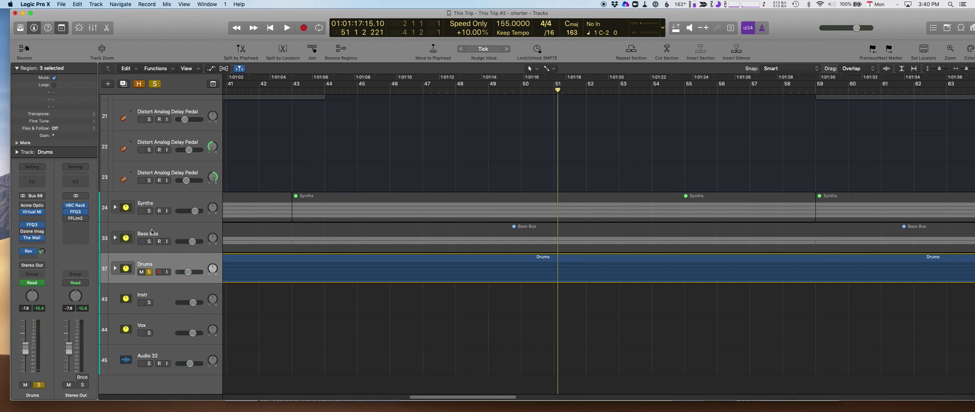
{"action": "left_click", "coordinate": [155, 85]}
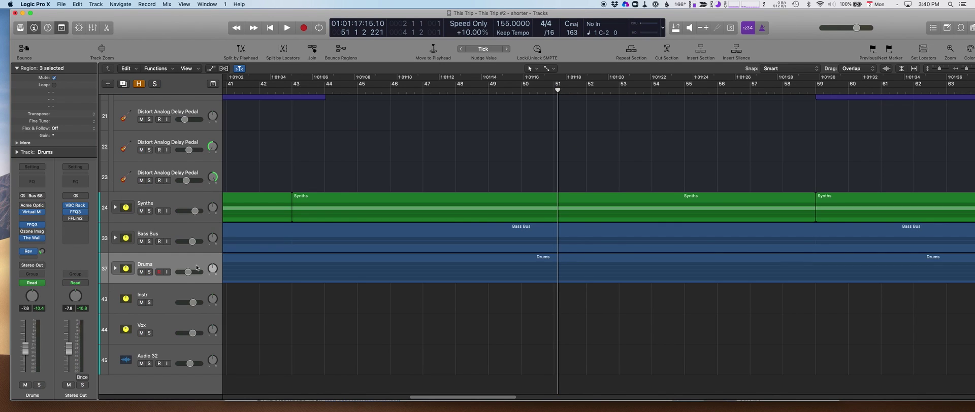
{"action": "key", "text": "space"}
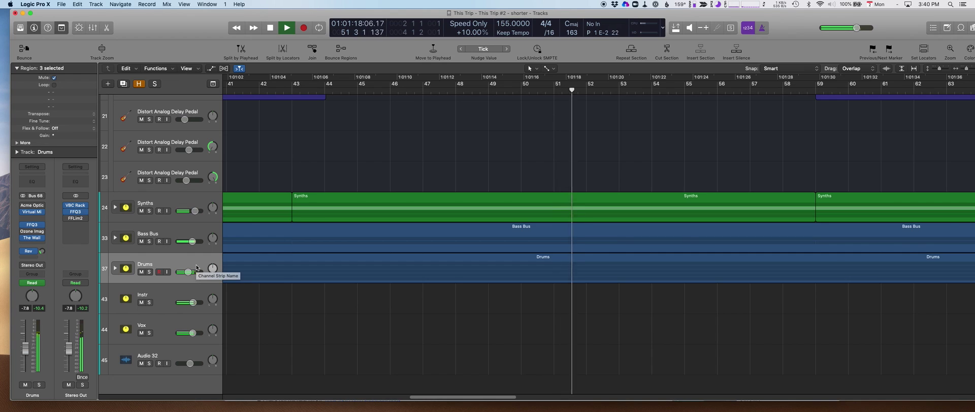
{"action": "scroll", "coordinate": [315, 181], "scroll_direction": "up", "scroll_amount": 5}
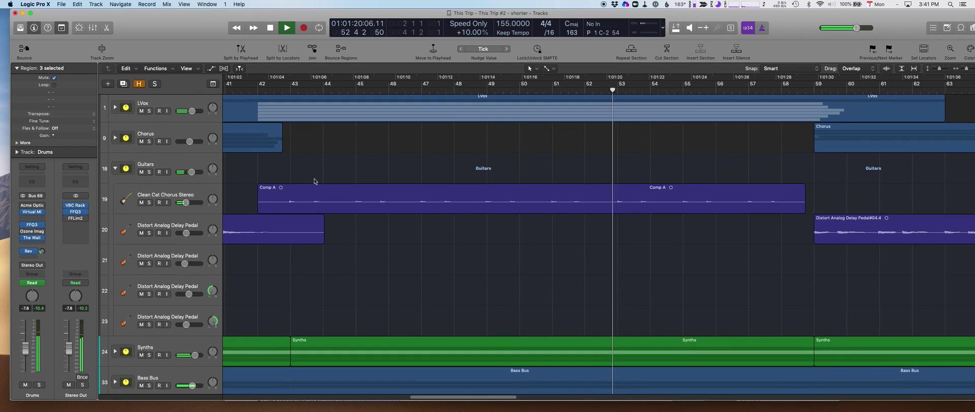
{"action": "scroll", "coordinate": [314, 182], "scroll_direction": "right", "scroll_amount": 8}
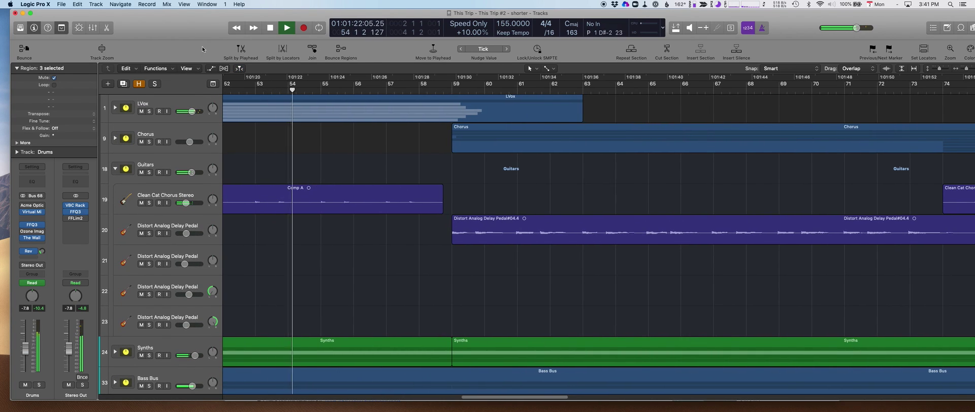
- Show automation on the tracks and expand the Instr track's automation lanes, including the one below Low Cut Frequency
{"action": "left_click", "coordinate": [212, 69]}
{"action": "scroll", "coordinate": [345, 152], "scroll_direction": "down", "scroll_amount": 3}
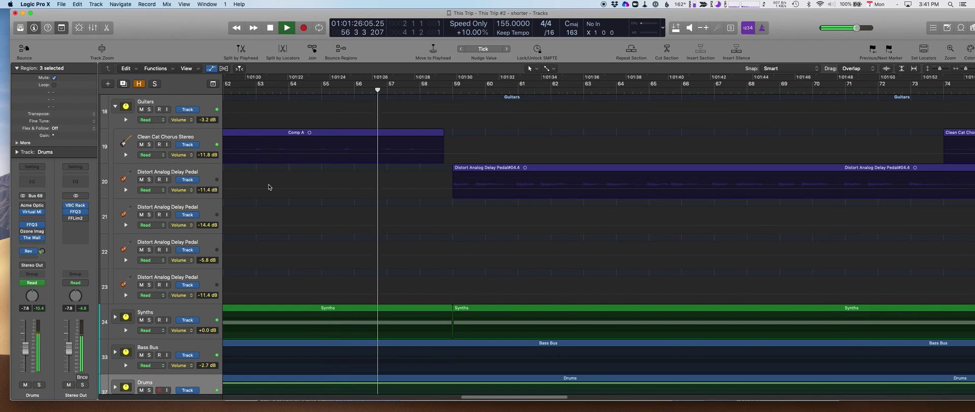
{"action": "scroll", "coordinate": [270, 187], "scroll_direction": "down", "scroll_amount": 6}
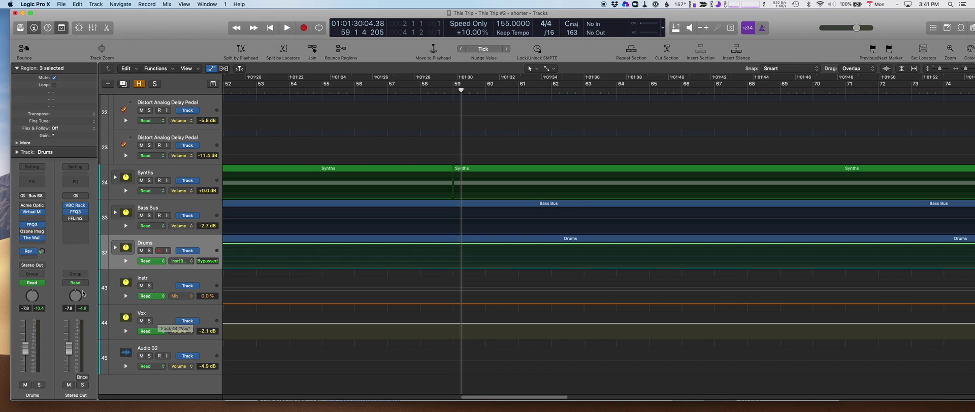
{"action": "left_click", "coordinate": [126, 296]}
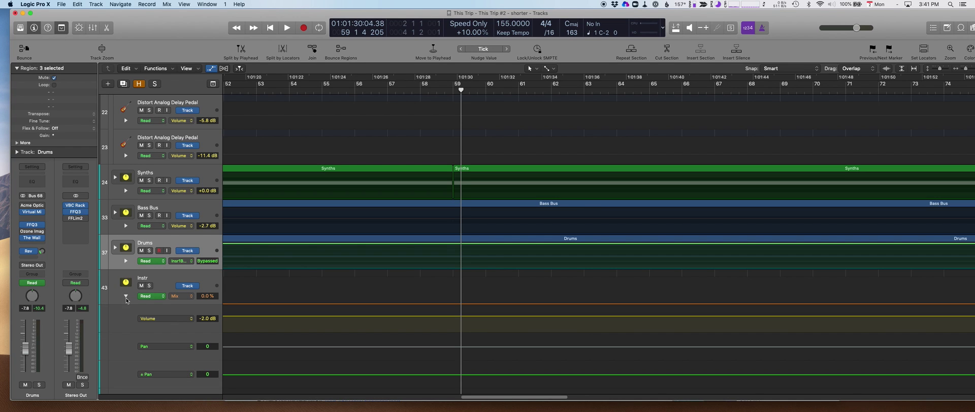
{"action": "scroll", "coordinate": [119, 327], "scroll_direction": "down", "scroll_amount": 6}
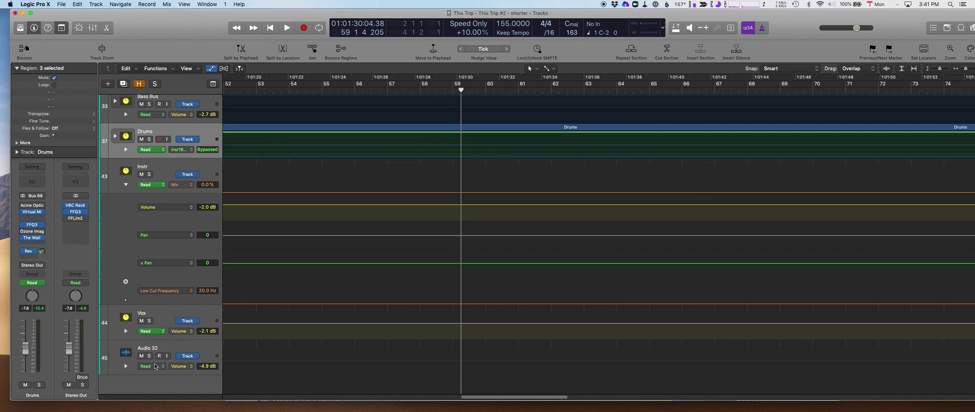
{"action": "left_click", "coordinate": [126, 301]}
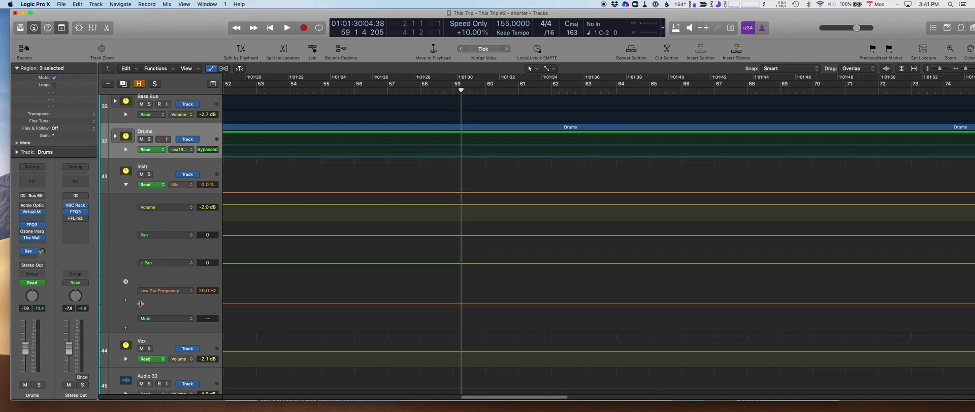
- Play on from bar 59, select the Instr track and check its list of automation parameters, keeping PhaseMistress Mix
{"action": "key", "text": "space"}
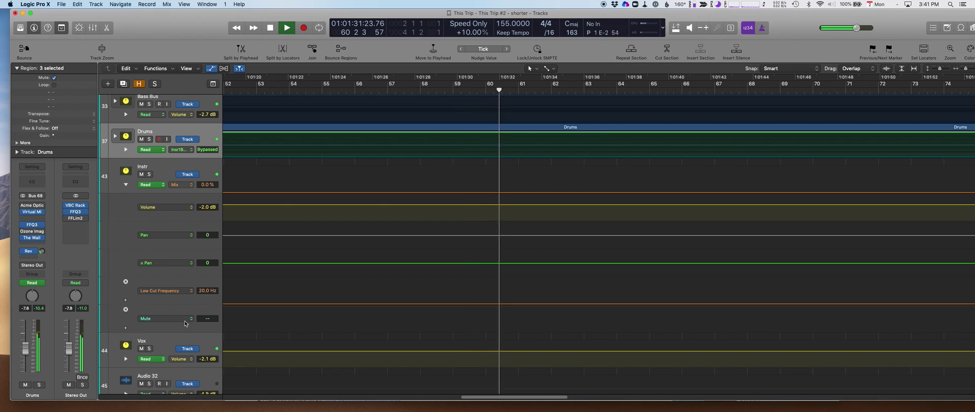
{"action": "left_click", "coordinate": [156, 170]}
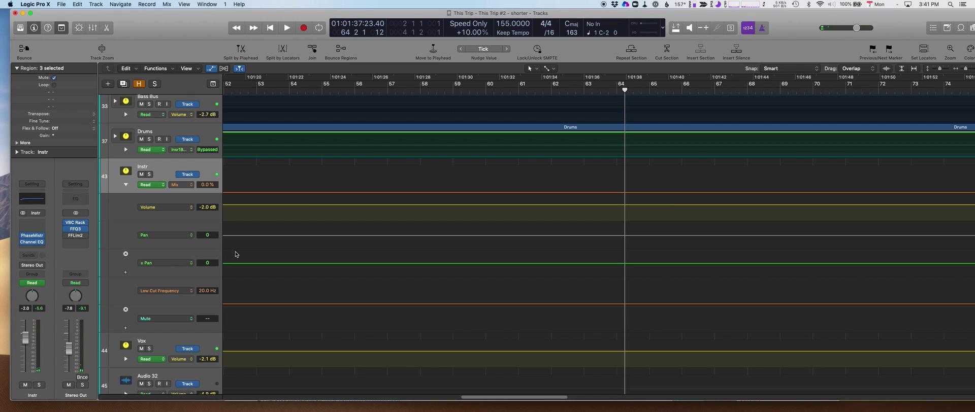
{"action": "scroll", "coordinate": [374, 155], "scroll_direction": "left", "scroll_amount": 20}
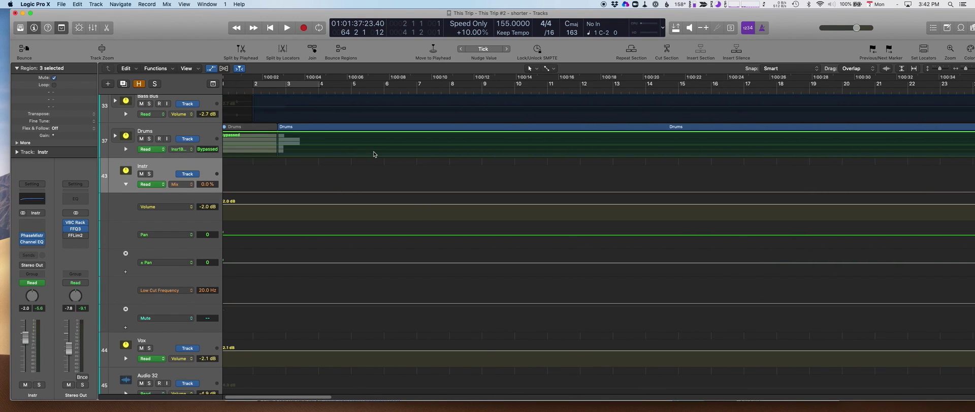
{"action": "scroll", "coordinate": [374, 155], "scroll_direction": "left", "scroll_amount": 3}
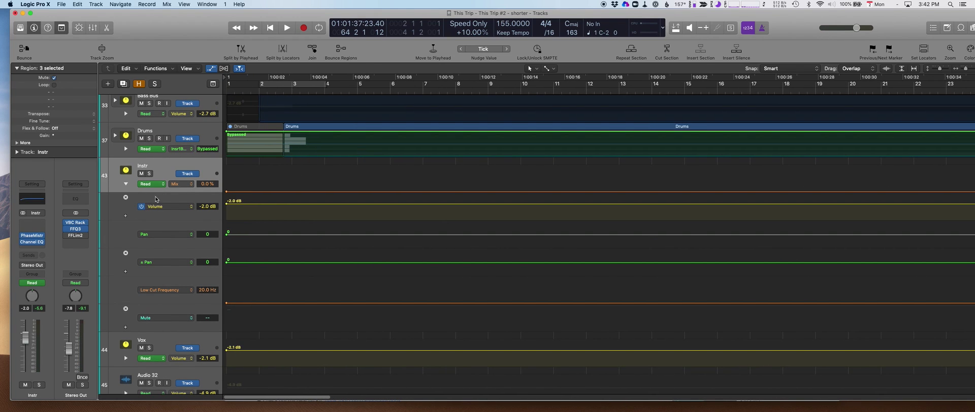
{"action": "left_click", "coordinate": [190, 186]}
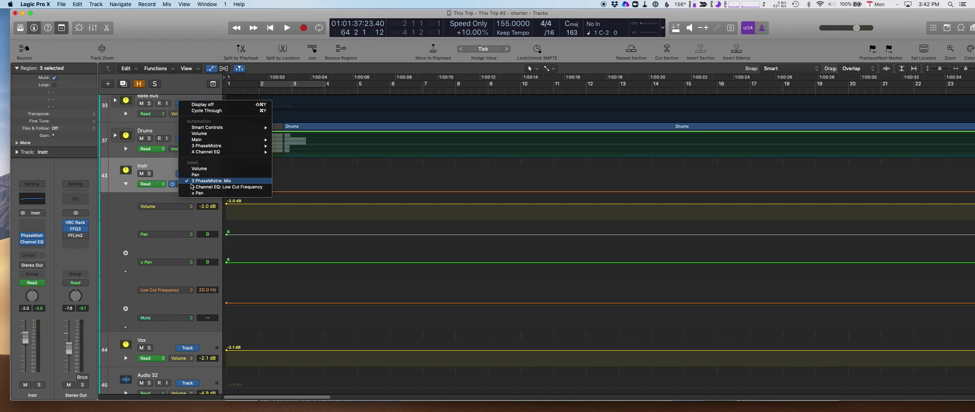
{"action": "left_click", "coordinate": [170, 182]}
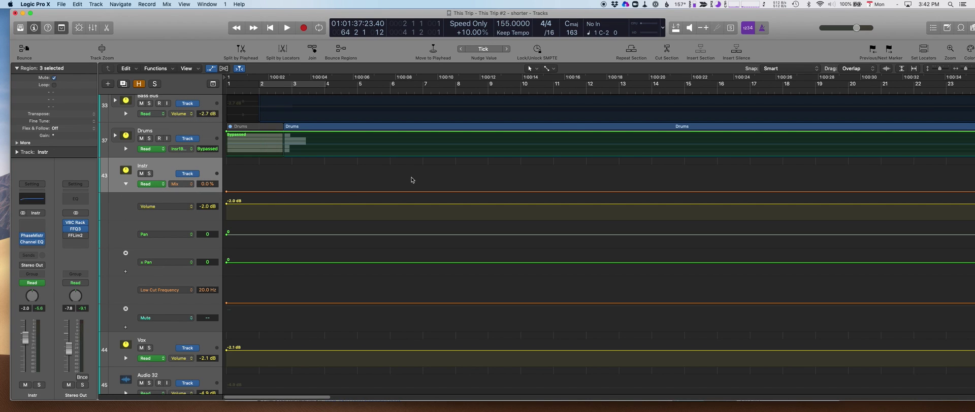
- Resume playback and examine the Instr track's Mix automation ramp around bar 97
{"action": "key", "text": "space"}
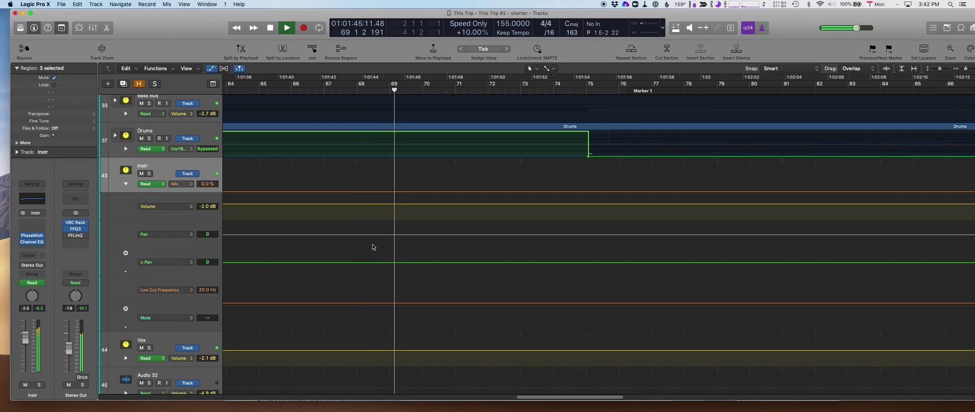
{"action": "scroll", "coordinate": [407, 257], "scroll_direction": "right", "scroll_amount": 10}
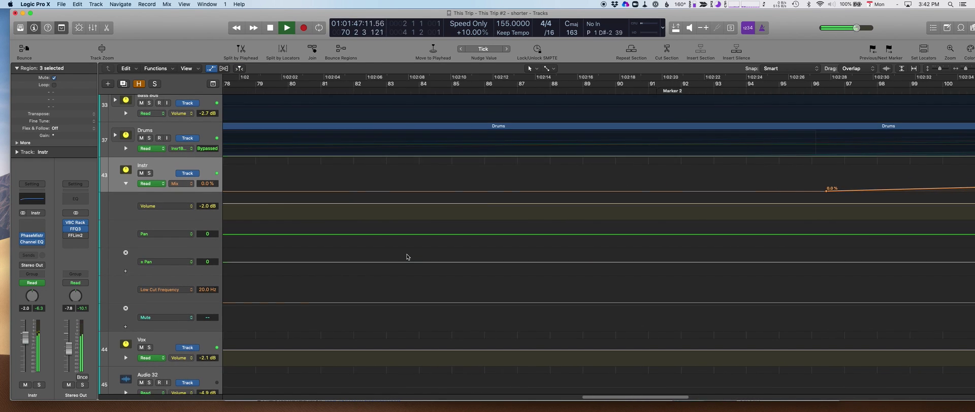
{"action": "scroll", "coordinate": [406, 257], "scroll_direction": "right", "scroll_amount": 10}
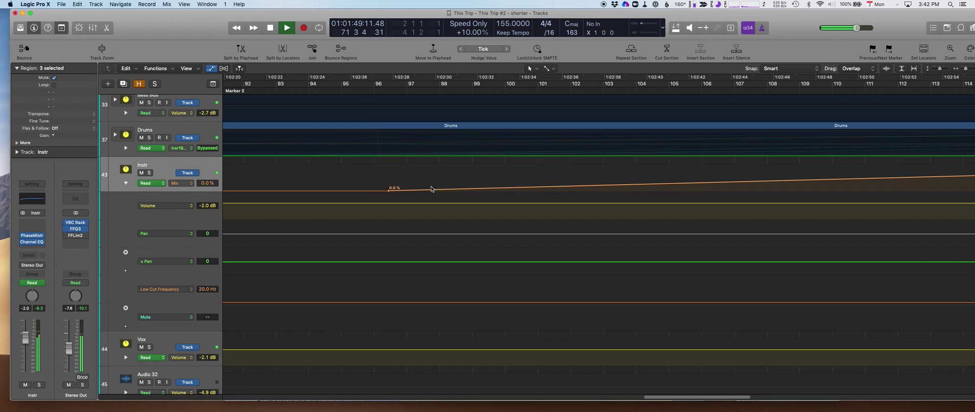
{"action": "scroll", "coordinate": [484, 251], "scroll_direction": "up", "scroll_amount": 5}
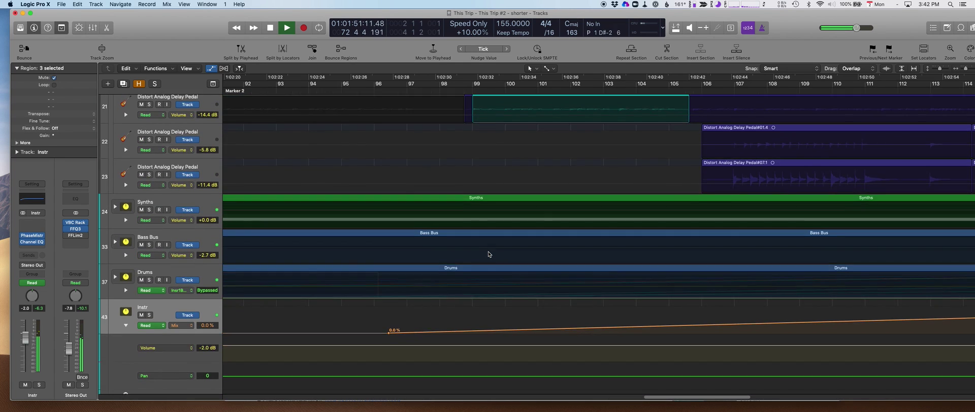
- Examine the Drums stack's automation lanes around bar 75, including the stereo imaging parameters, and collapse them again
{"action": "scroll", "coordinate": [485, 252], "scroll_direction": "left", "scroll_amount": 15}
{"action": "scroll", "coordinate": [489, 254], "scroll_direction": "left", "scroll_amount": 3}
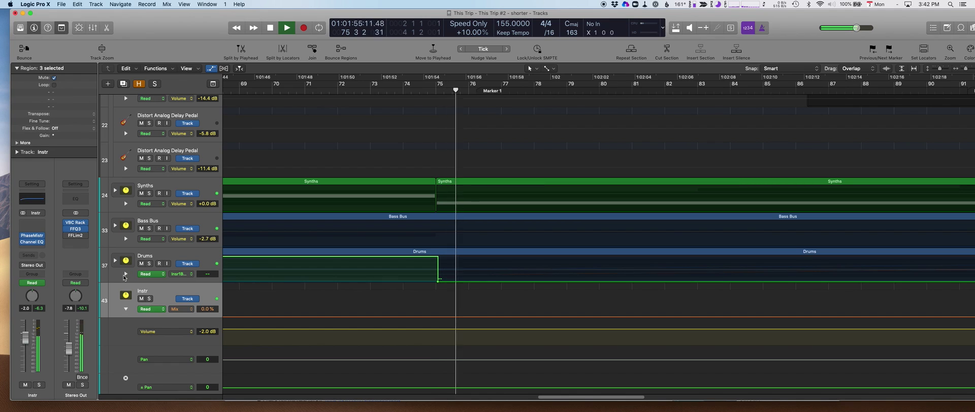
{"action": "left_click", "coordinate": [127, 274]}
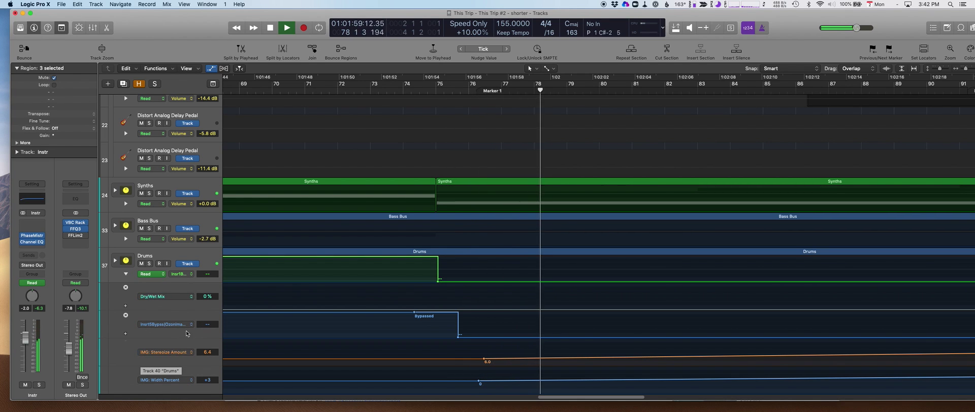
{"action": "left_click", "coordinate": [126, 275]}
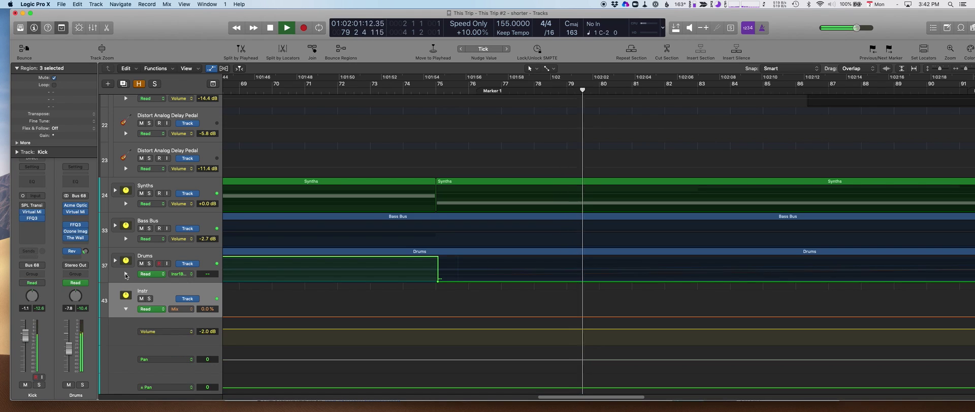
- Solo the Drums stack to audition it, release the solo and mute the stack
{"action": "left_click", "coordinate": [150, 264]}
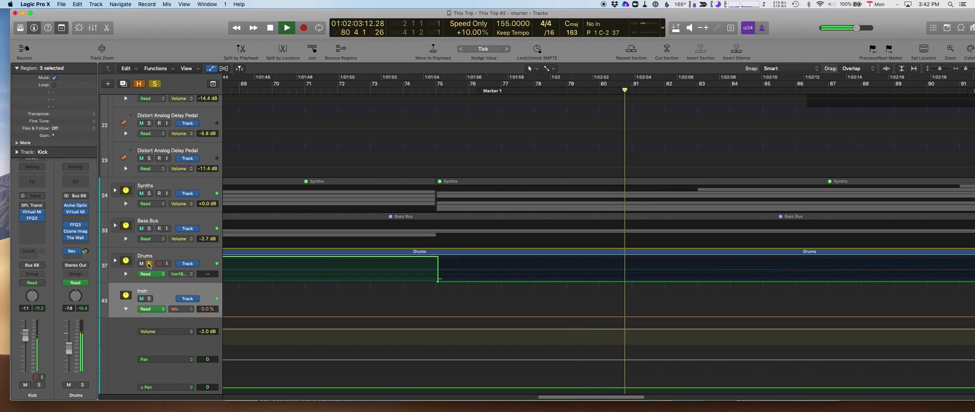
{"action": "scroll", "coordinate": [359, 271], "scroll_direction": "down", "scroll_amount": 5}
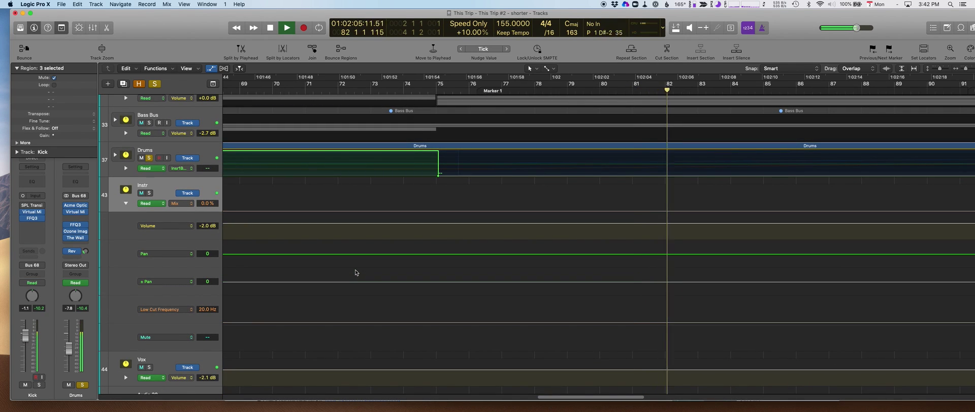
{"action": "left_click", "coordinate": [149, 158]}
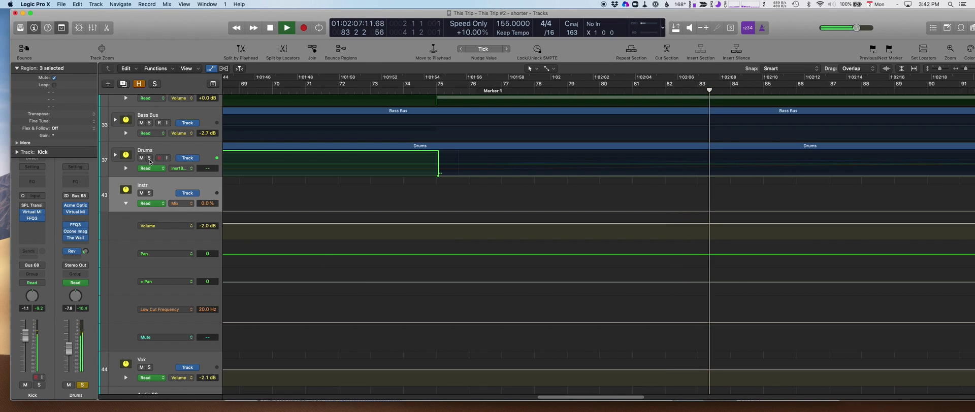
{"action": "left_click", "coordinate": [141, 158]}
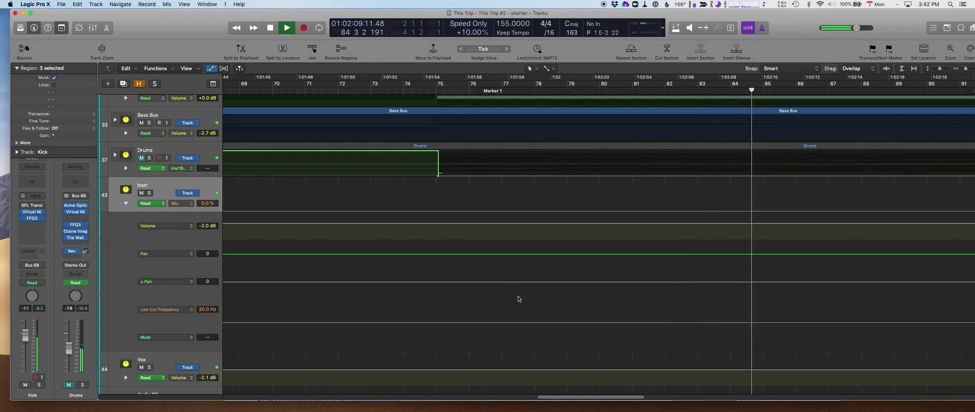
- Follow the playhead through the Instr automation, watch the Instr track's Channel EQ low cut during playback and close the EQ
{"action": "scroll", "coordinate": [519, 299], "scroll_direction": "down", "scroll_amount": 3}
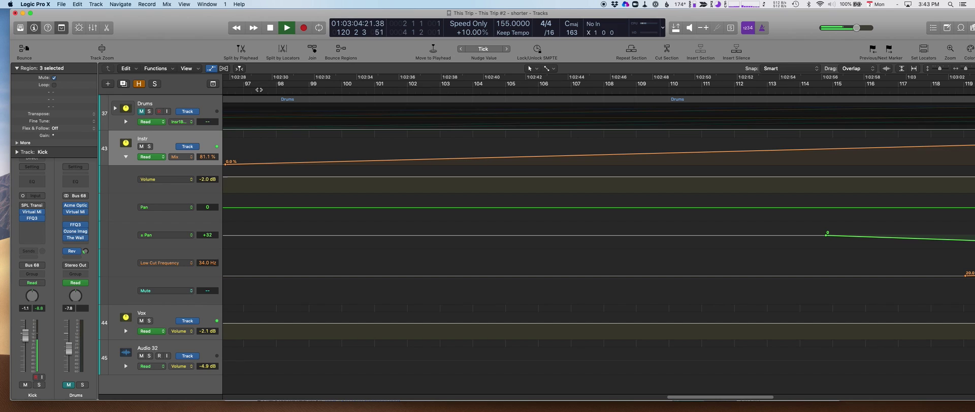
{"action": "left_click", "coordinate": [240, 69]}
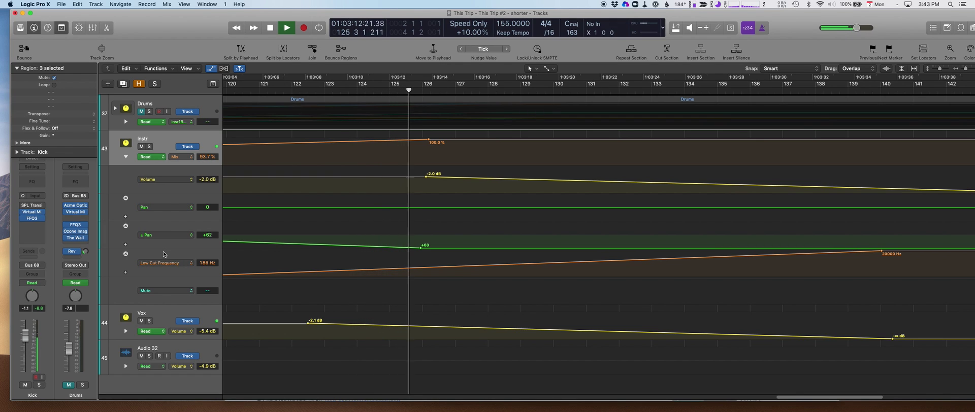
{"action": "left_click", "coordinate": [147, 169]}
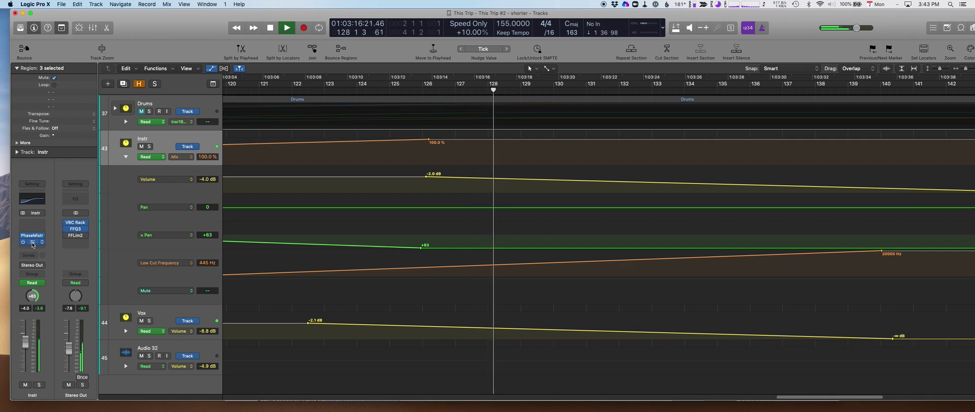
{"action": "left_click", "coordinate": [32, 243]}
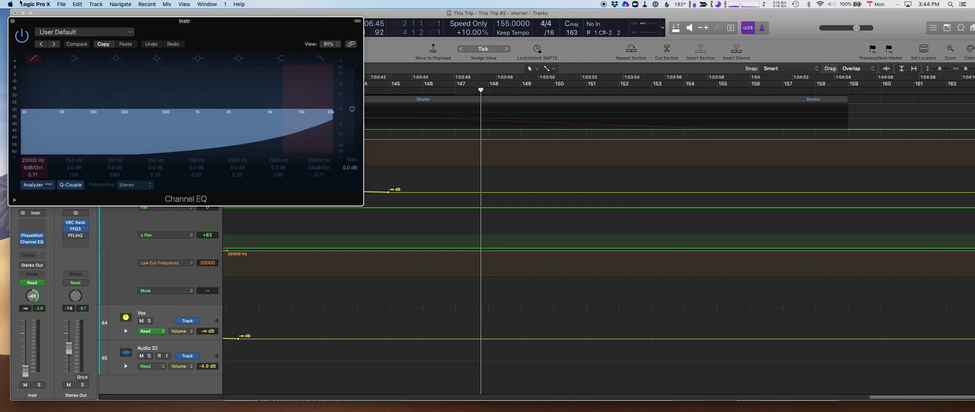
{"action": "left_click", "coordinate": [12, 23]}
- Select the Drums stack and place the playhead at bar 62
{"action": "scroll", "coordinate": [269, 229], "scroll_direction": "left", "scroll_amount": 20}
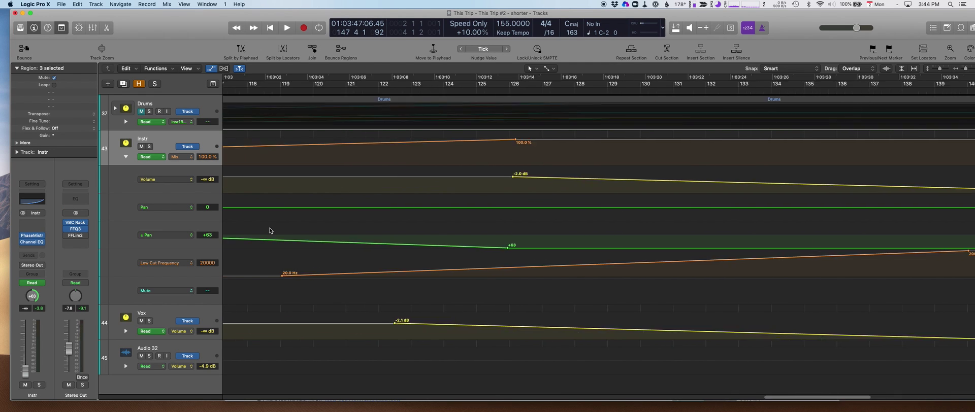
{"action": "scroll", "coordinate": [270, 231], "scroll_direction": "up", "scroll_amount": 5}
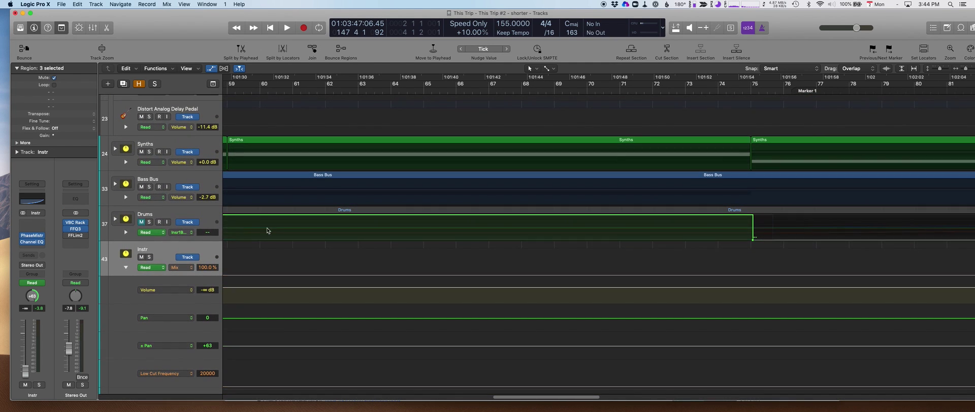
{"action": "left_click", "coordinate": [175, 212]}
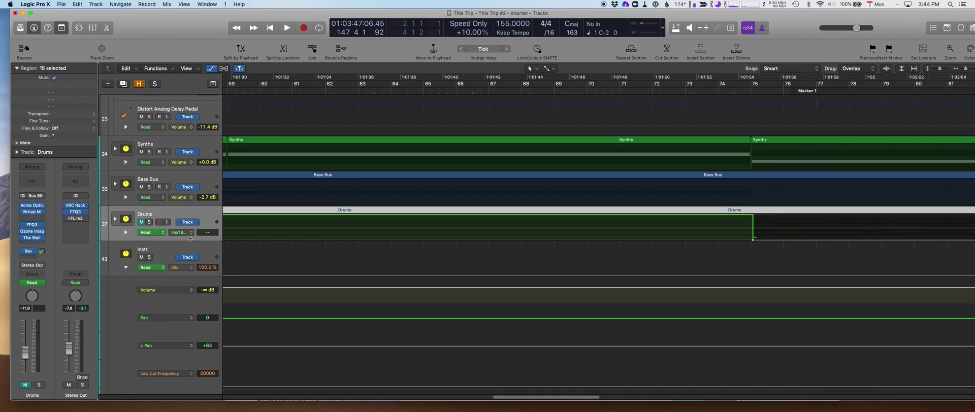
{"action": "left_click", "coordinate": [333, 91]}
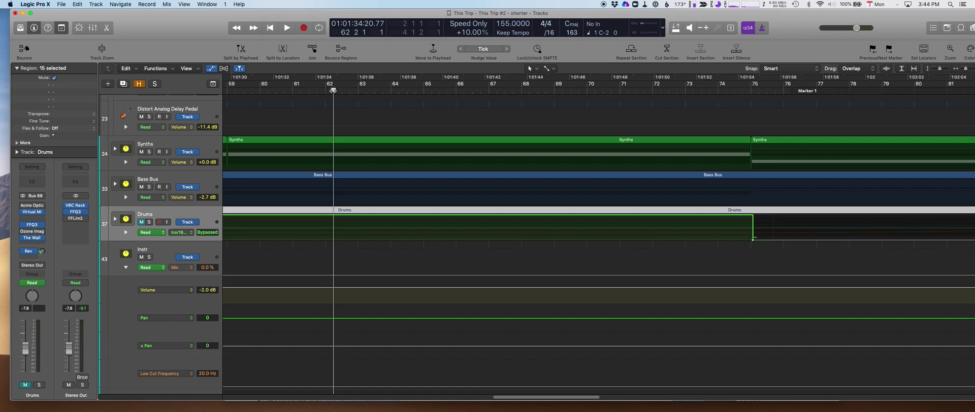
- Open the Acme Opticom and Ozone Imager plug-ins on the Drums stack and arrange their windows without overlap
{"action": "left_click", "coordinate": [31, 207]}
{"action": "left_click", "coordinate": [33, 226]}
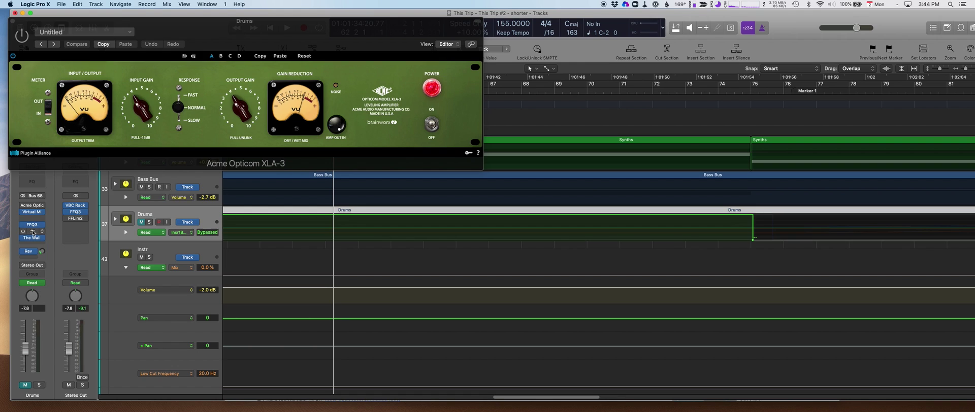
{"action": "left_click_drag", "start_coordinate": [186, 35], "coordinate": [432, 215]}
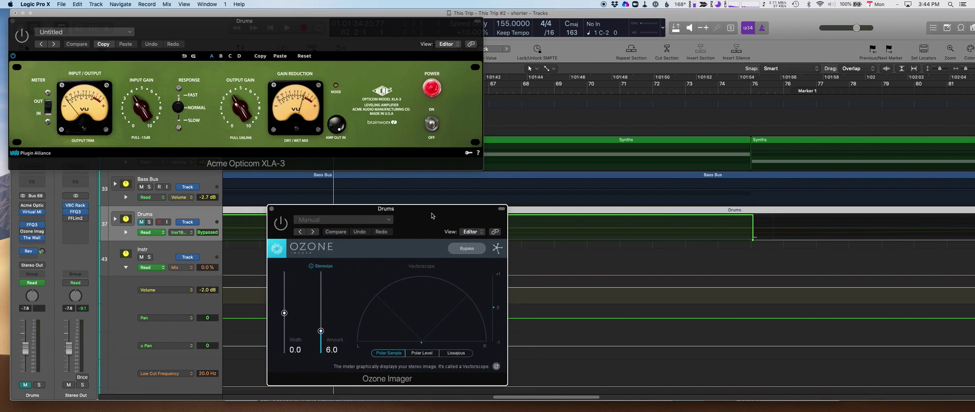
- Solo the Drums stack, play it from about bar 74 and expand its automation lanes to compare them with the plug-ins
{"action": "left_click", "coordinate": [149, 222]}
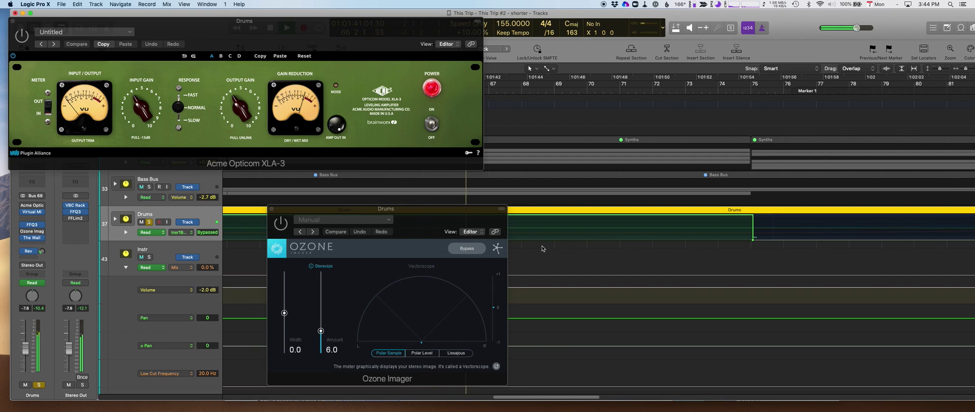
{"action": "left_click", "coordinate": [729, 92]}
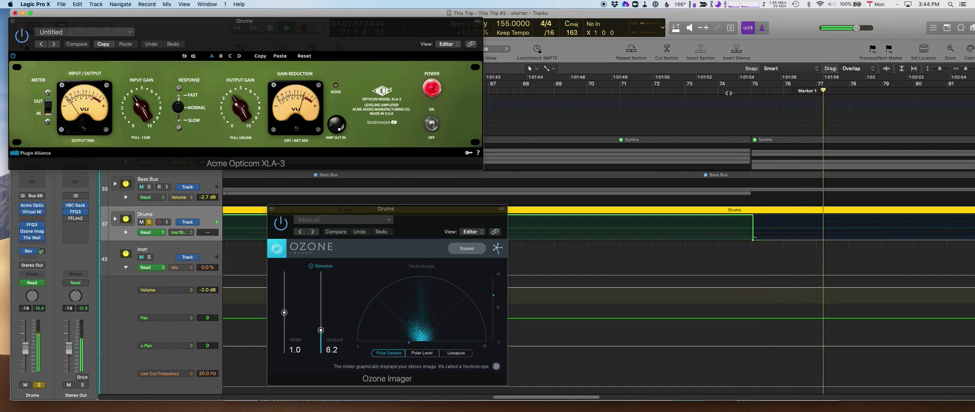
{"action": "left_click", "coordinate": [126, 233]}
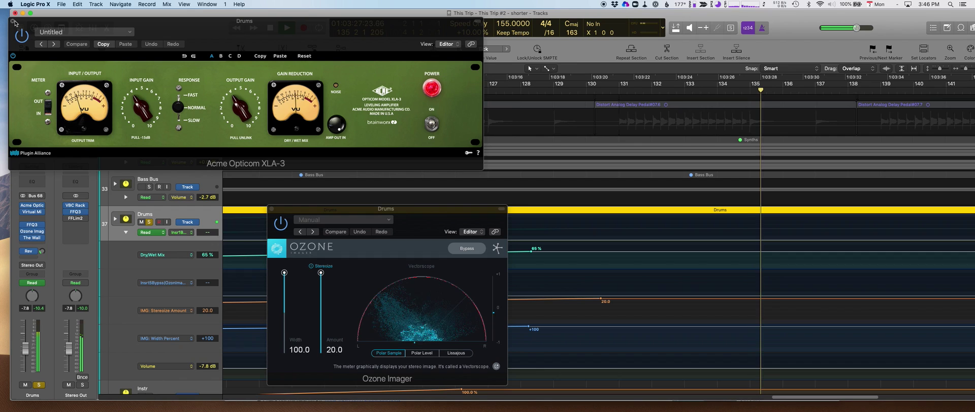
- Close the Acme Opticom and Ozone Imager windows and stop playback
{"action": "left_click", "coordinate": [14, 21]}
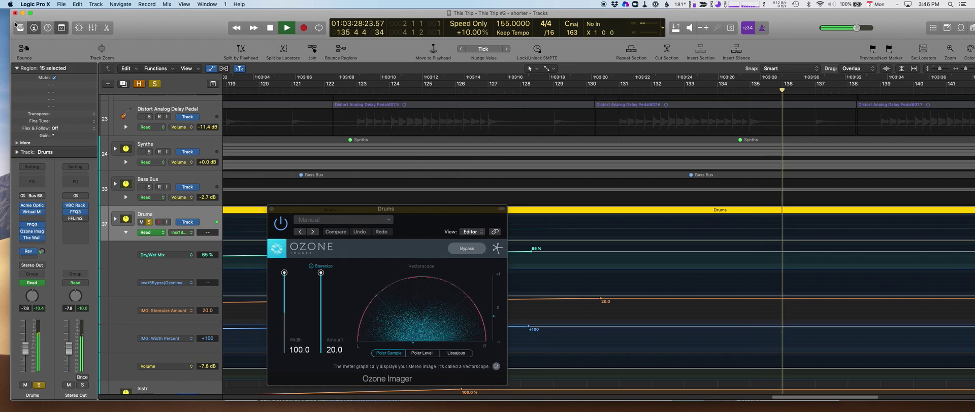
{"action": "left_click", "coordinate": [272, 209]}
{"action": "key", "text": "space"}
- Release the solo on the Drums stack and mute the stack
{"action": "scroll", "coordinate": [356, 284], "scroll_direction": "left", "scroll_amount": 15}
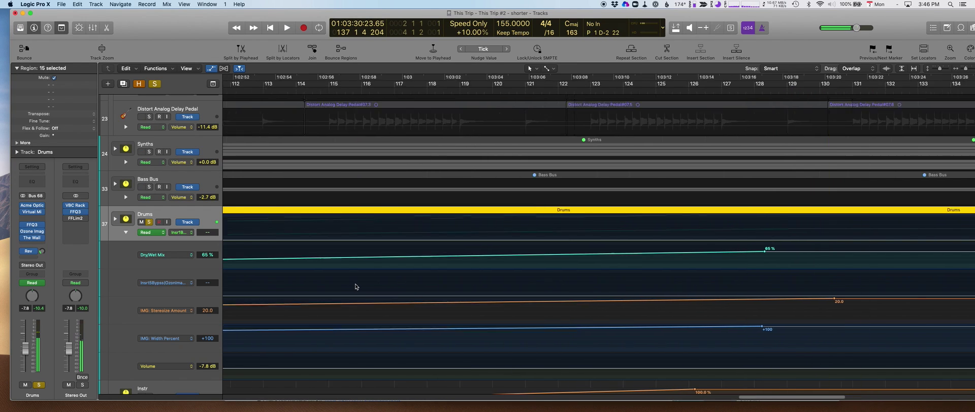
{"action": "scroll", "coordinate": [355, 287], "scroll_direction": "left", "scroll_amount": 5}
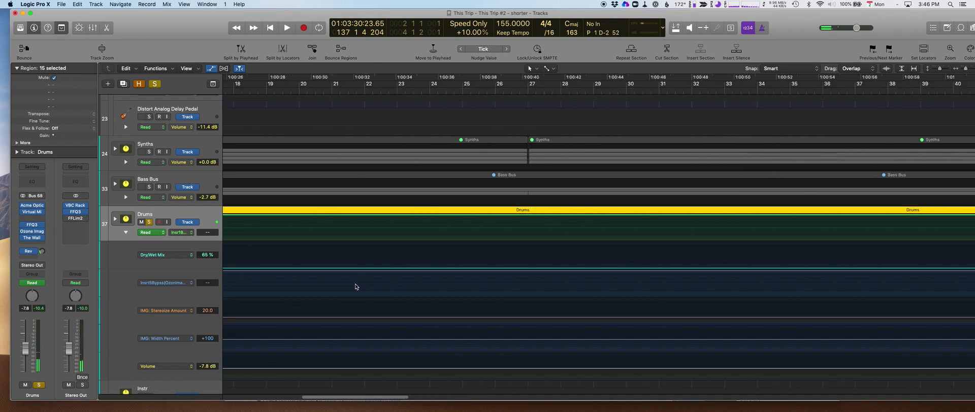
{"action": "left_click", "coordinate": [151, 224]}
{"action": "key", "text": "ctrl+m"}
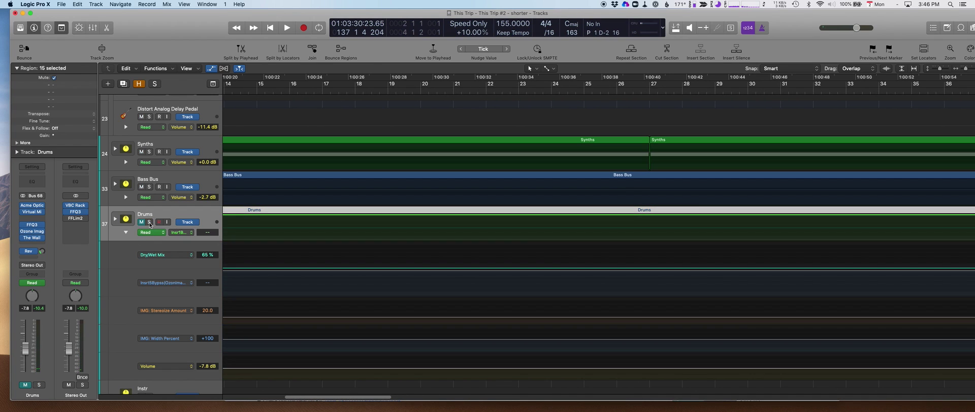
- Expand the Drums stack and examine the kick, snare, overhead and room tracks along the timeline
{"action": "left_click", "coordinate": [115, 221]}
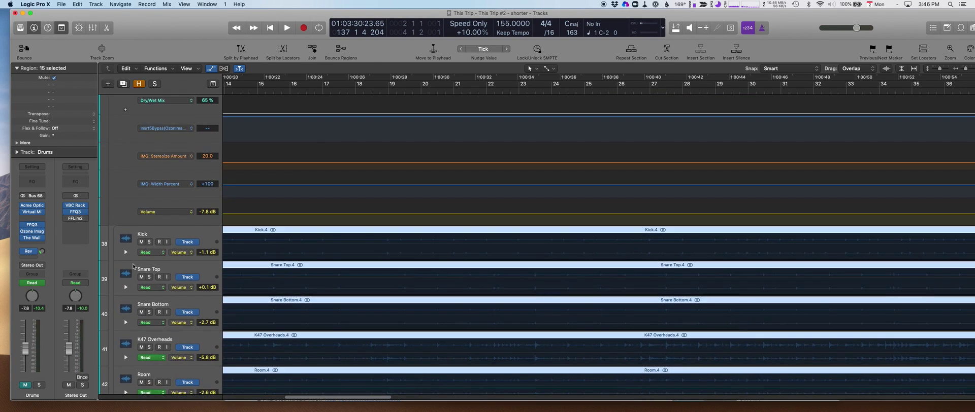
{"action": "scroll", "coordinate": [134, 266], "scroll_direction": "down", "scroll_amount": 5}
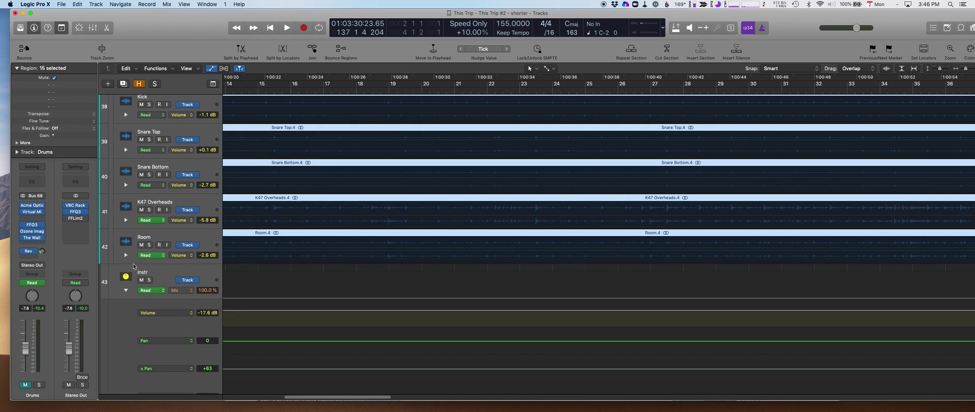
{"action": "scroll", "coordinate": [322, 261], "scroll_direction": "right", "scroll_amount": 20}
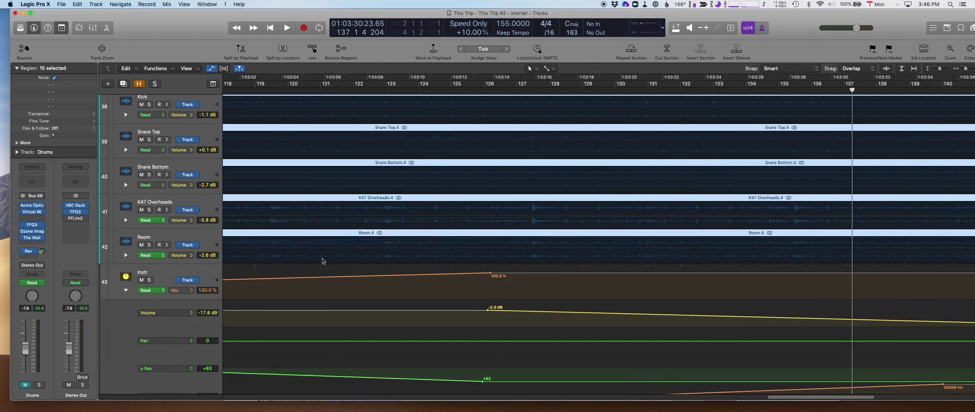
{"action": "scroll", "coordinate": [322, 261], "scroll_direction": "left", "scroll_amount": 20}
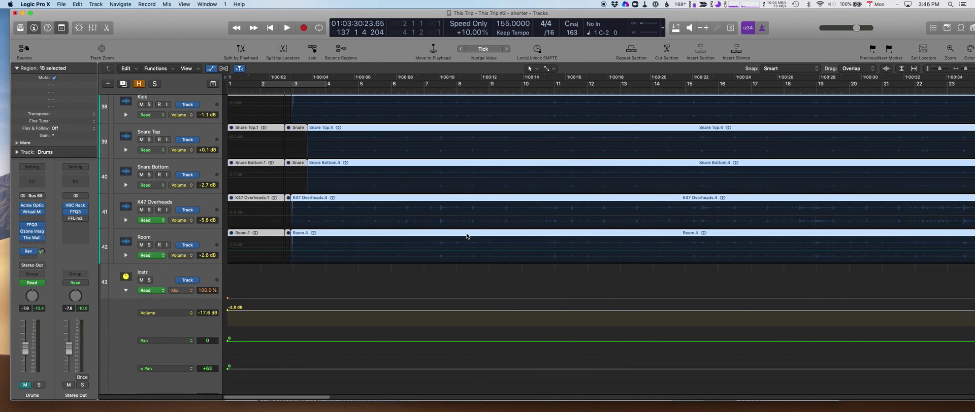
{"action": "scroll", "coordinate": [545, 233], "scroll_direction": "right", "scroll_amount": 17}
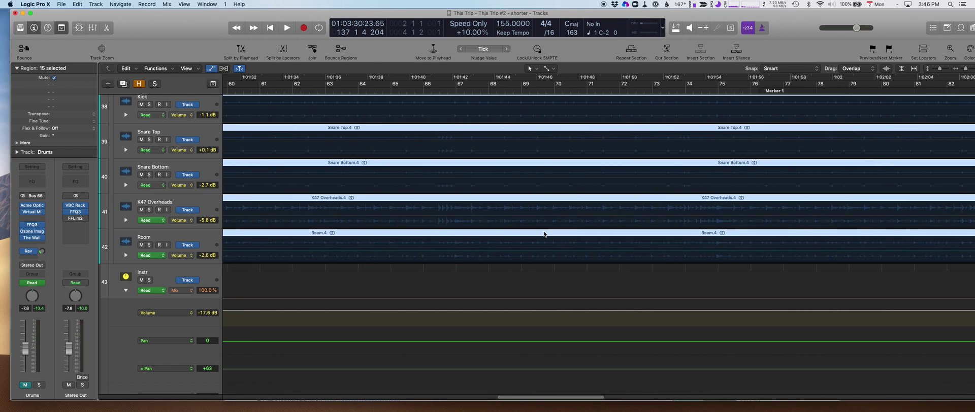
{"action": "scroll", "coordinate": [544, 233], "scroll_direction": "left", "scroll_amount": 3}
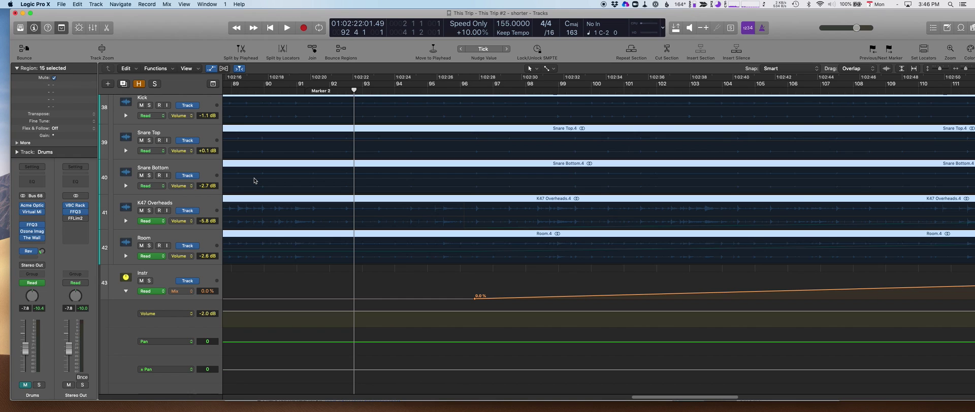
- Play from bar 92, collapse the Instr automation lanes, return to the start of the song and select the Room track
{"action": "key", "text": "space"}
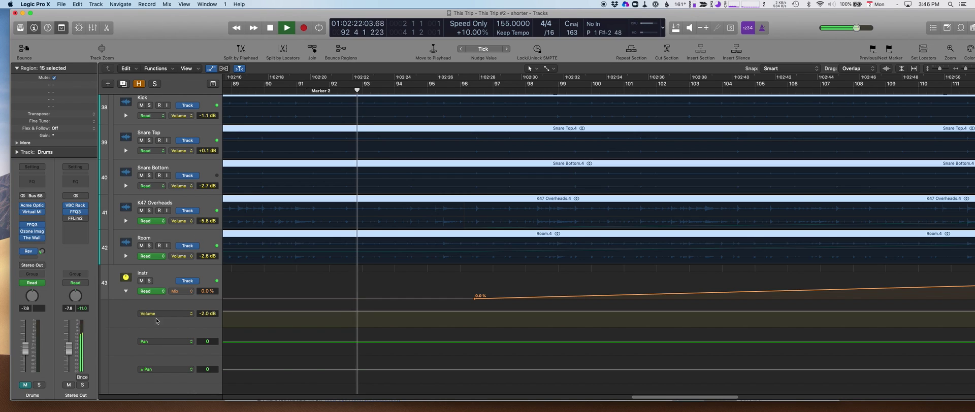
{"action": "left_click", "coordinate": [125, 292]}
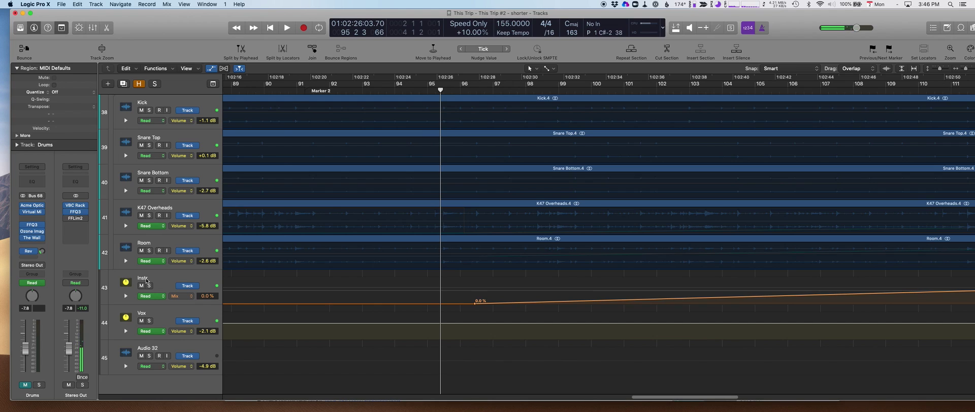
{"action": "key", "text": "Return"}
{"action": "left_click", "coordinate": [167, 248]}
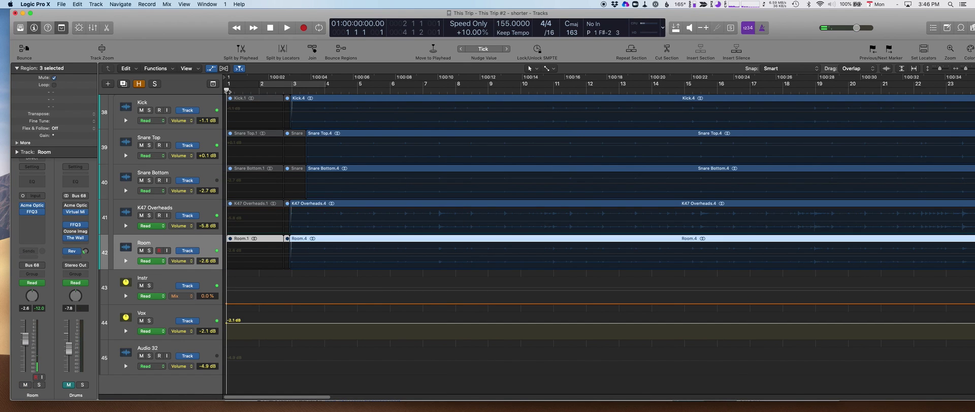
- Play the song from the start, unmute the Drums stack and stop playback
{"action": "key", "text": "space"}
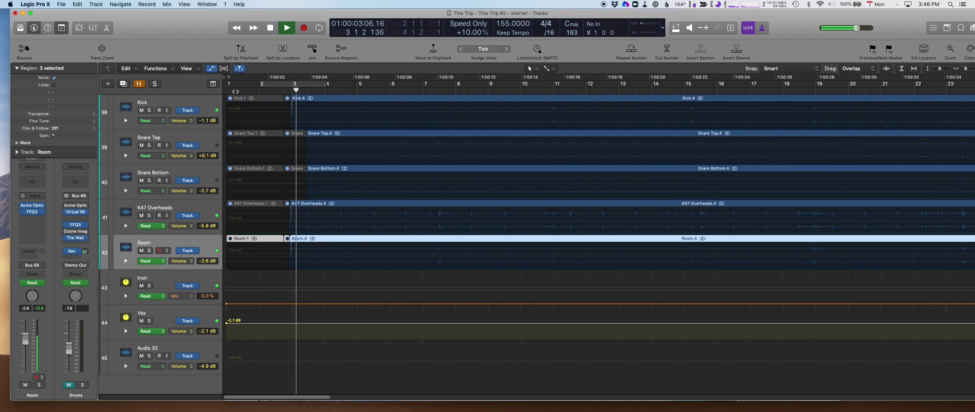
{"action": "scroll", "coordinate": [107, 128], "scroll_direction": "up", "scroll_amount": 10}
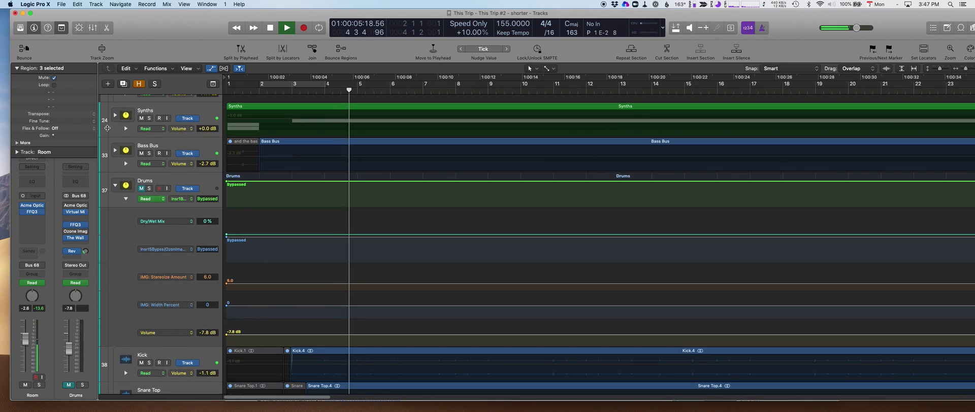
{"action": "scroll", "coordinate": [107, 128], "scroll_direction": "down", "scroll_amount": 3}
{"action": "left_click", "coordinate": [142, 171]}
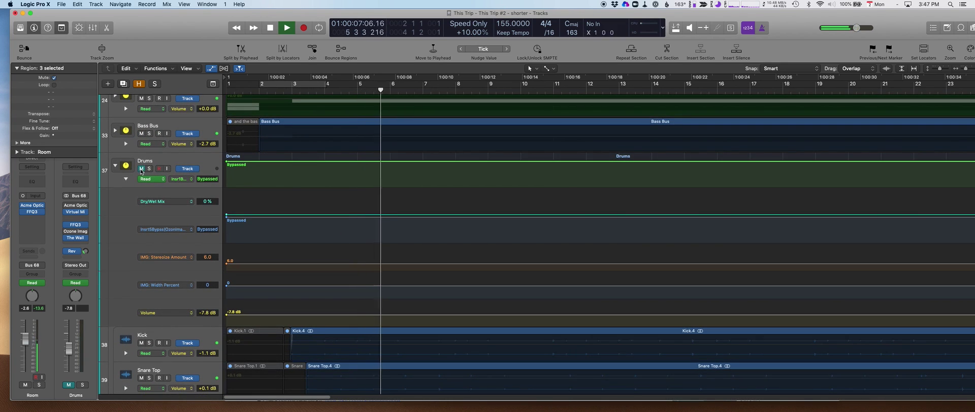
{"action": "key", "text": "space"}
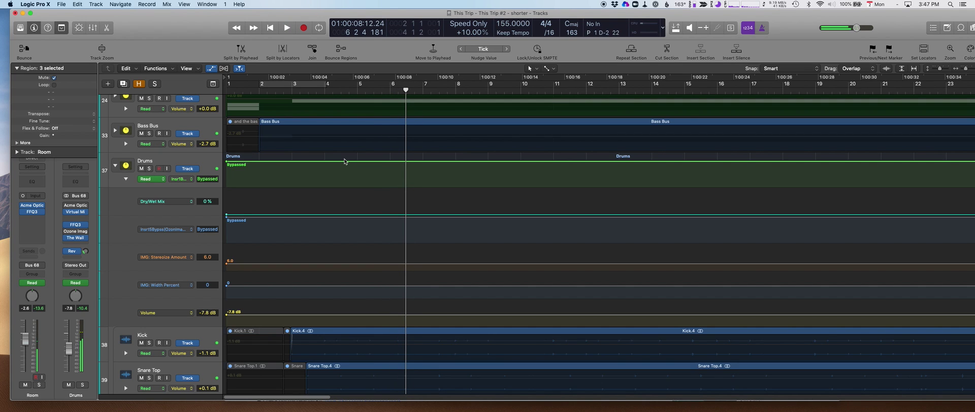
- Hide the track automation, look through the arrangement and play the song from bar 80
{"action": "left_click", "coordinate": [211, 69]}
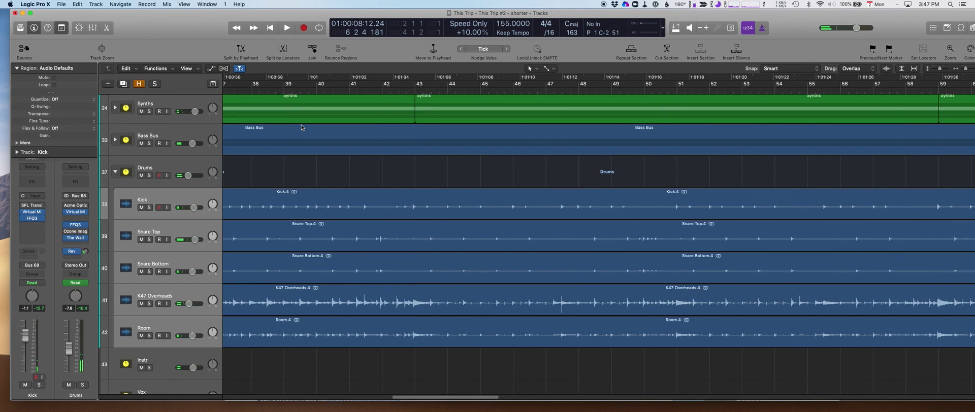
{"action": "scroll", "coordinate": [302, 128], "scroll_direction": "right", "scroll_amount": 20}
{"action": "scroll", "coordinate": [302, 128], "scroll_direction": "right", "scroll_amount": 2}
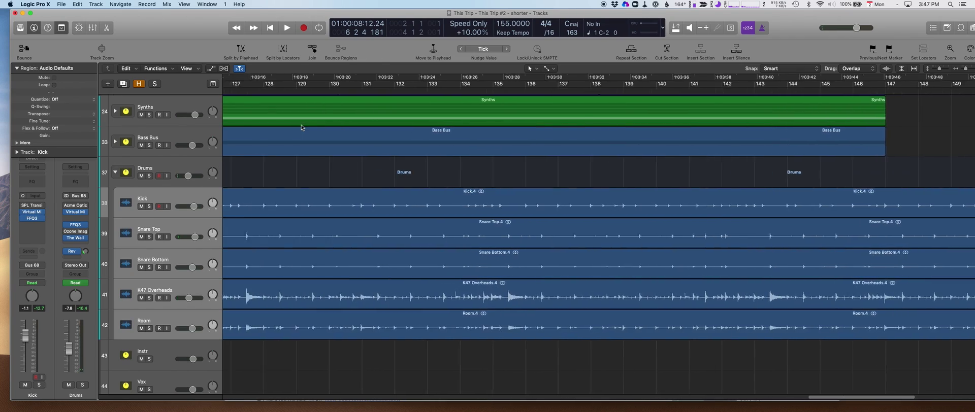
{"action": "scroll", "coordinate": [301, 128], "scroll_direction": "left", "scroll_amount": 5}
{"action": "scroll", "coordinate": [302, 128], "scroll_direction": "up", "scroll_amount": 10}
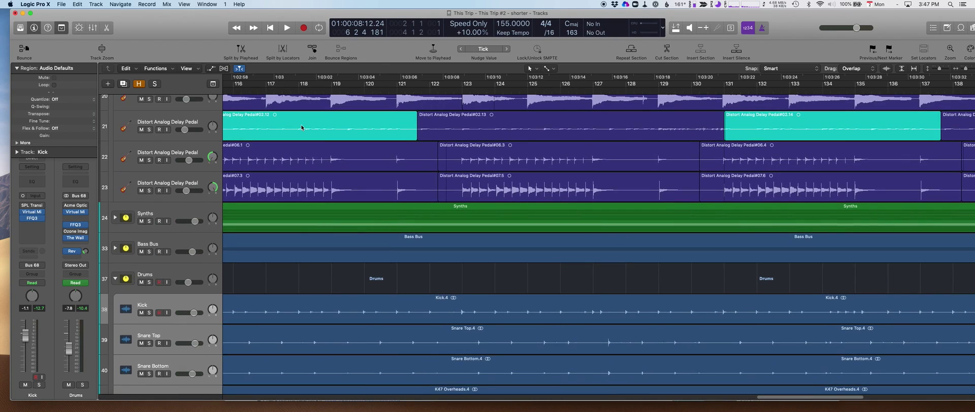
{"action": "scroll", "coordinate": [302, 128], "scroll_direction": "left", "scroll_amount": 7}
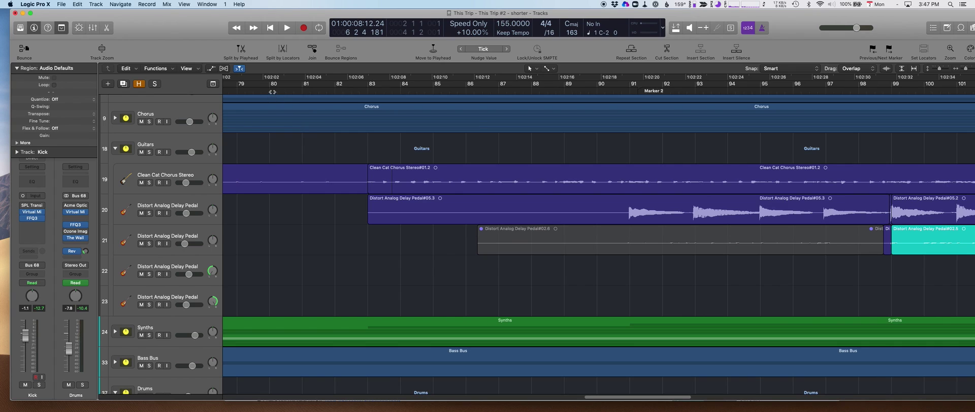
{"action": "key", "text": "space"}
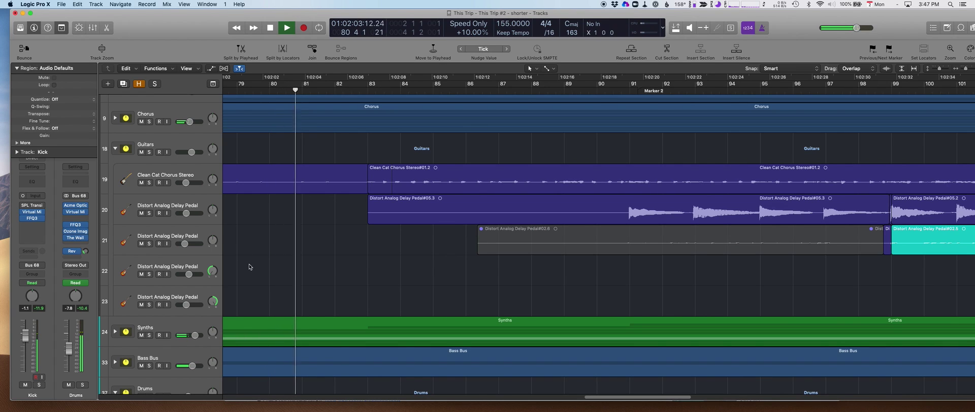
- Collapse the Guitars and Drums stacks and show the track automation again
{"action": "left_click", "coordinate": [116, 149]}
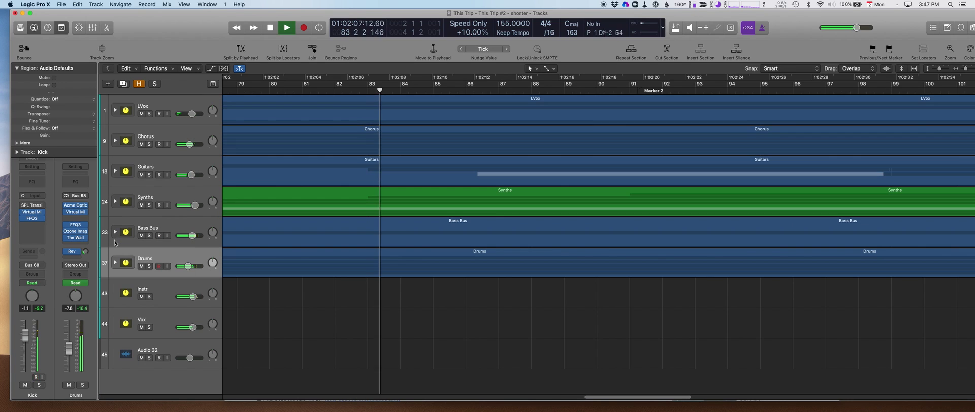
{"action": "left_click", "coordinate": [115, 241]}
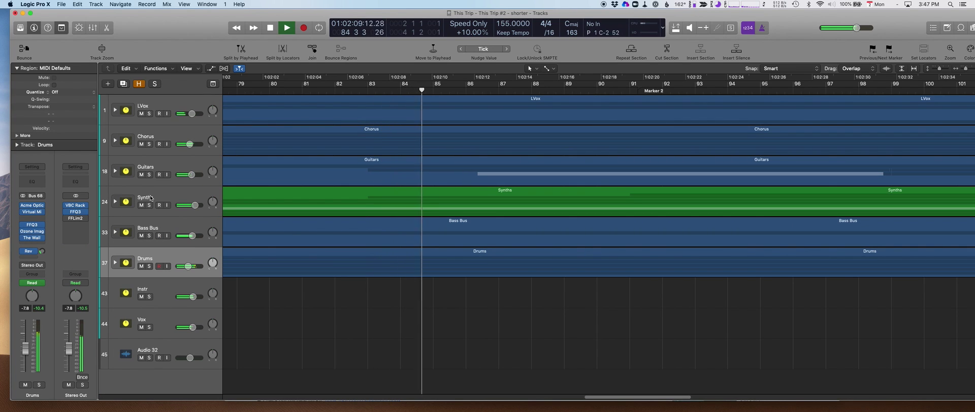
{"action": "left_click", "coordinate": [212, 70]}
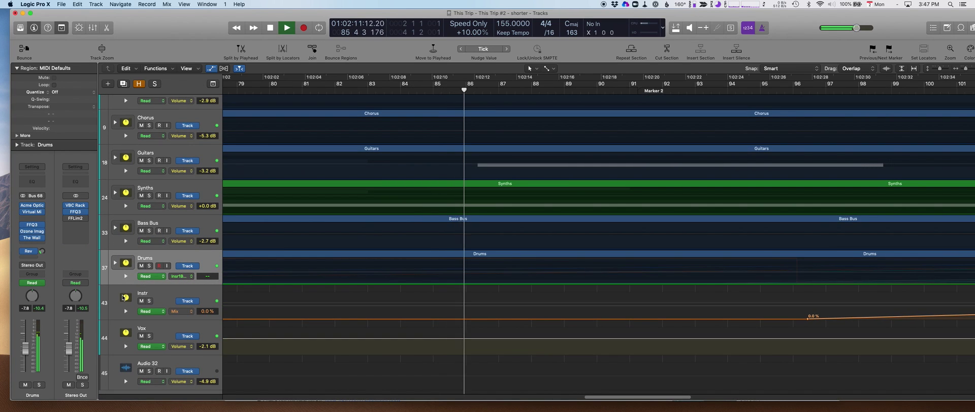
- Expand the Drums stack's automation lanes and follow the dry/wet mix, stereoize and width curves during playback
{"action": "scroll", "coordinate": [127, 300], "scroll_direction": "down", "scroll_amount": 1}
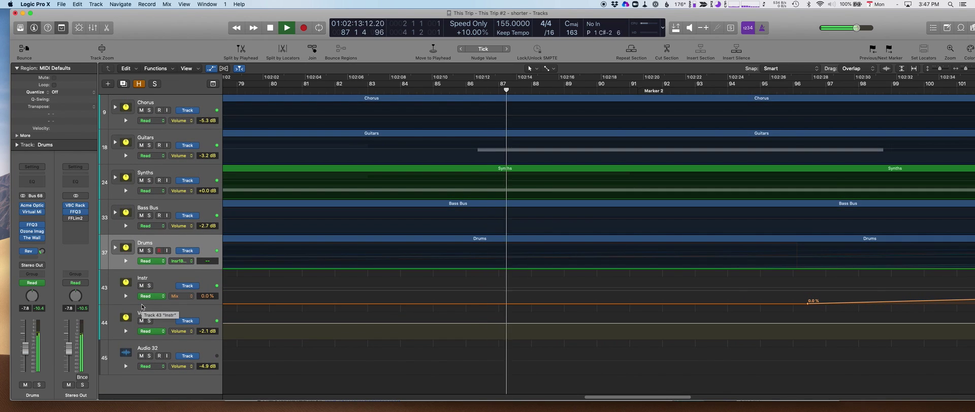
{"action": "left_click", "coordinate": [125, 261]}
{"action": "scroll", "coordinate": [233, 308], "scroll_direction": "down", "scroll_amount": 4}
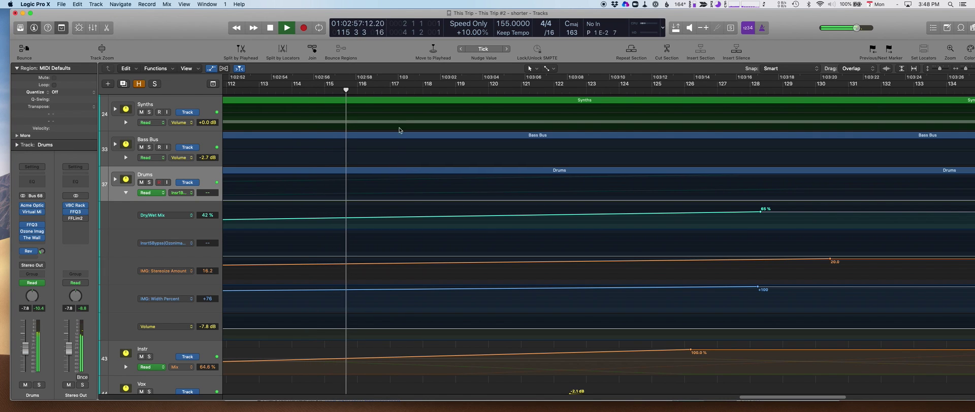
{"action": "scroll", "coordinate": [414, 280], "scroll_direction": "down", "scroll_amount": 3}
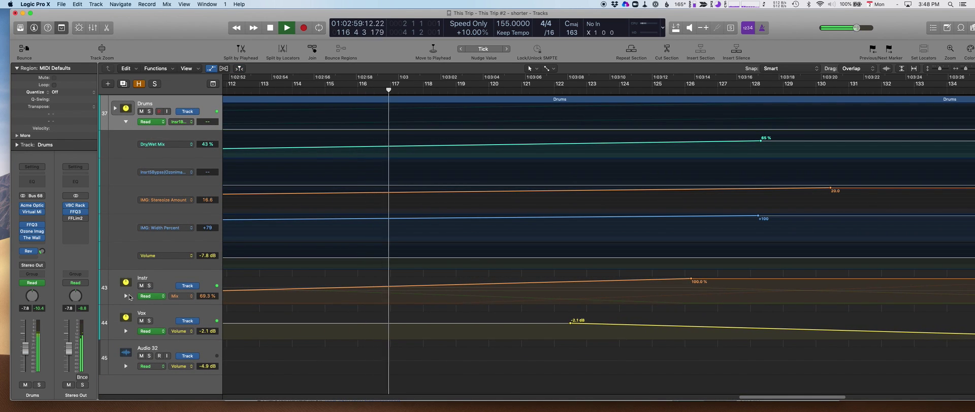
- Expand the Instr track's automation lanes and examine them alongside the Drums lanes from bar 112 onward
{"action": "left_click", "coordinate": [126, 296]}
{"action": "scroll", "coordinate": [126, 315], "scroll_direction": "down", "scroll_amount": 3}
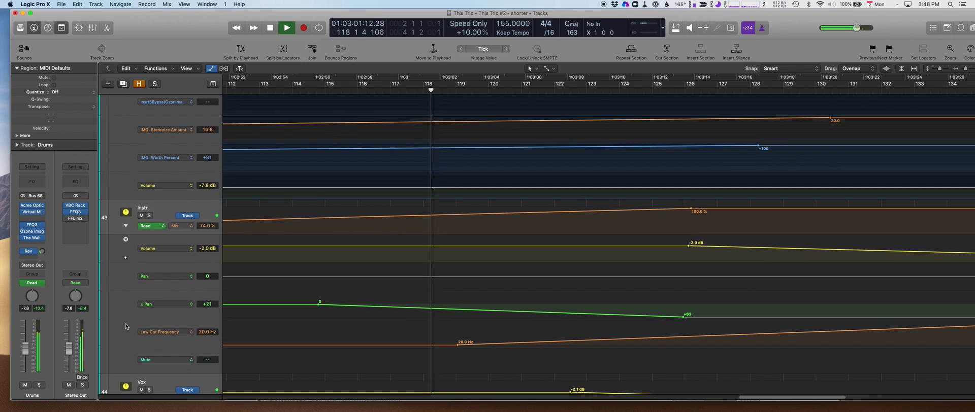
{"action": "scroll", "coordinate": [126, 327], "scroll_direction": "up", "scroll_amount": 5}
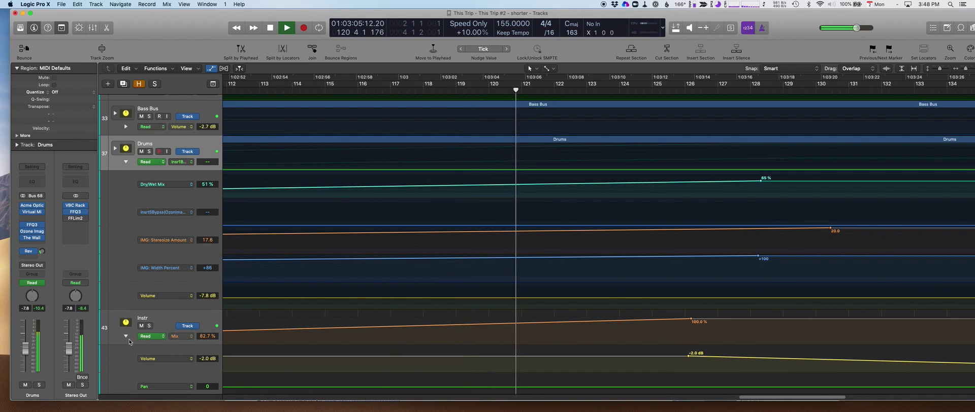
- Collapse the Instr and Drums automation lanes and follow the Vox volume fade toward the end of the arrangement during playback
{"action": "left_click", "coordinate": [126, 336]}
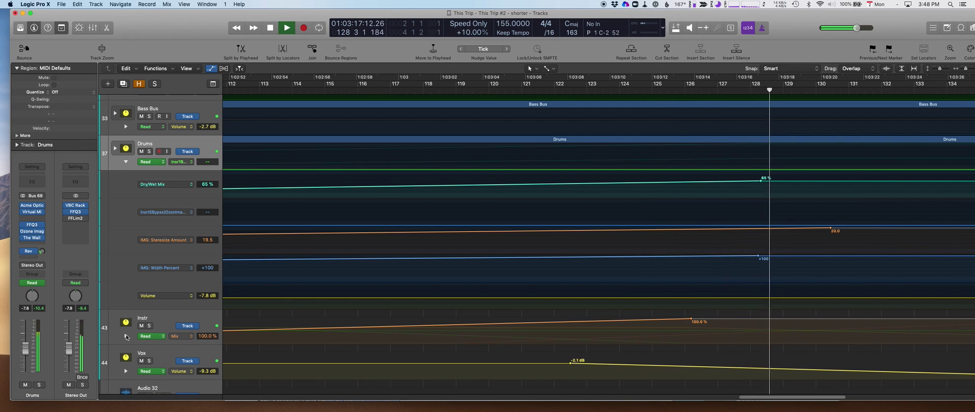
{"action": "scroll", "coordinate": [127, 356], "scroll_direction": "down", "scroll_amount": 3}
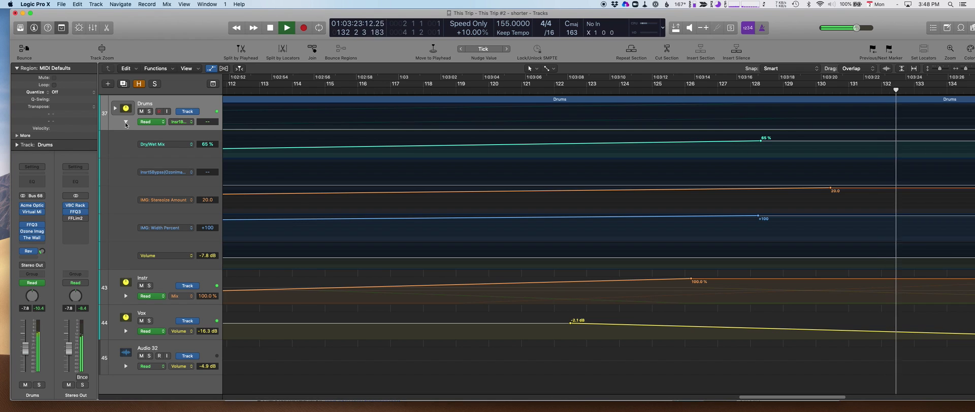
{"action": "left_click", "coordinate": [126, 122]}
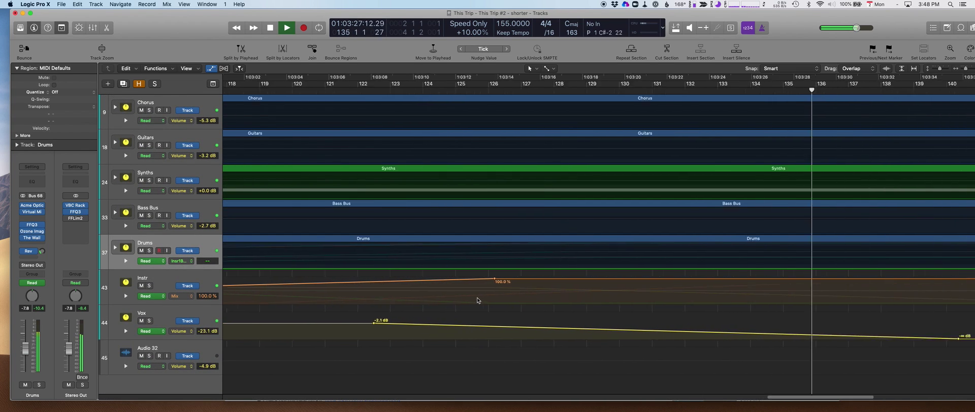
{"action": "scroll", "coordinate": [477, 300], "scroll_direction": "right", "scroll_amount": 10}
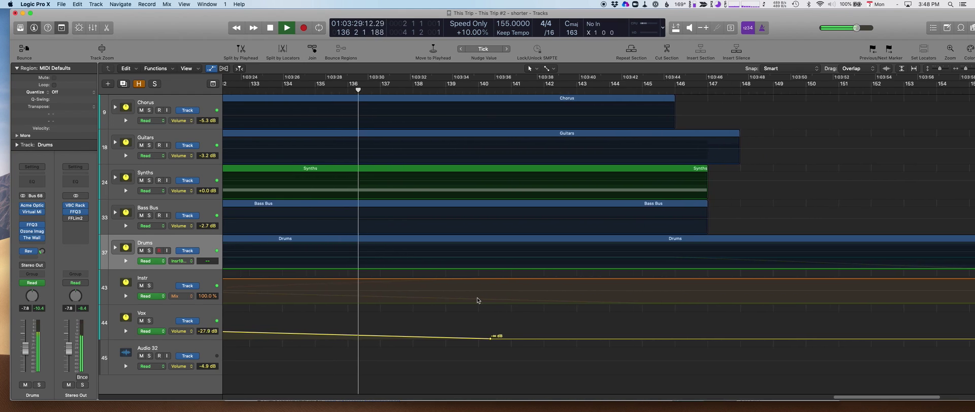
{"action": "scroll", "coordinate": [477, 300], "scroll_direction": "left", "scroll_amount": 1}
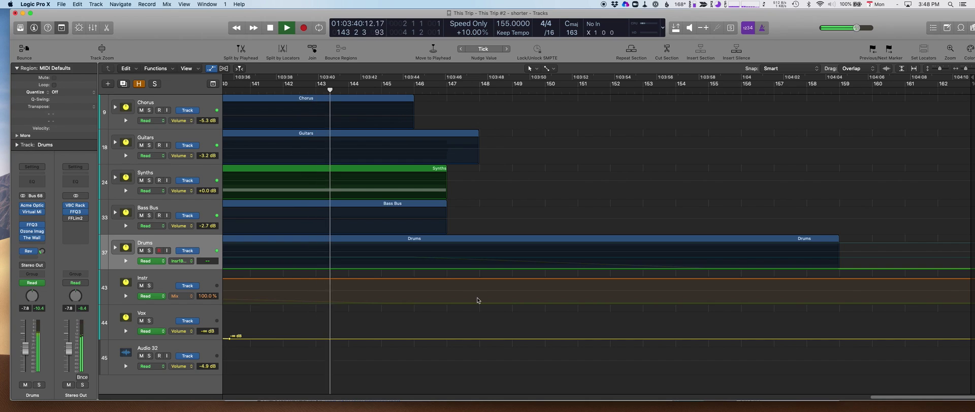
- Expand the Drums stack's automation lanes and toggle its Volume automation off and back on while the closing fade-out plays
{"action": "left_click", "coordinate": [125, 261]}
{"action": "scroll", "coordinate": [127, 282], "scroll_direction": "down", "scroll_amount": 3}
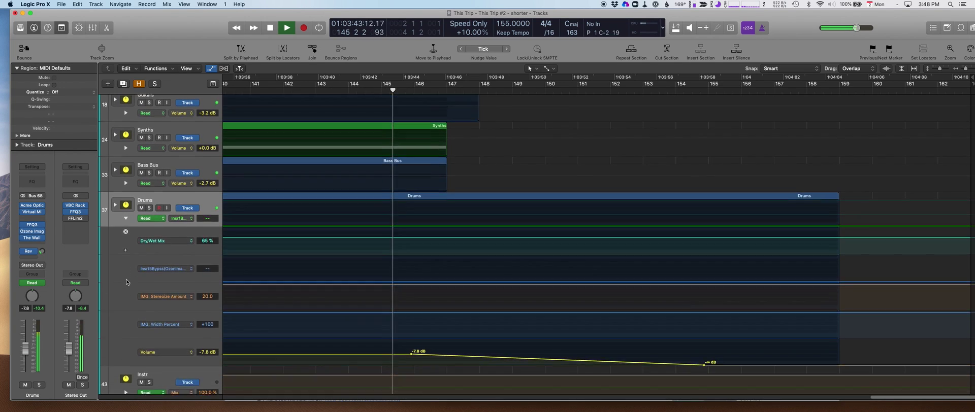
{"action": "left_click", "coordinate": [142, 334]}
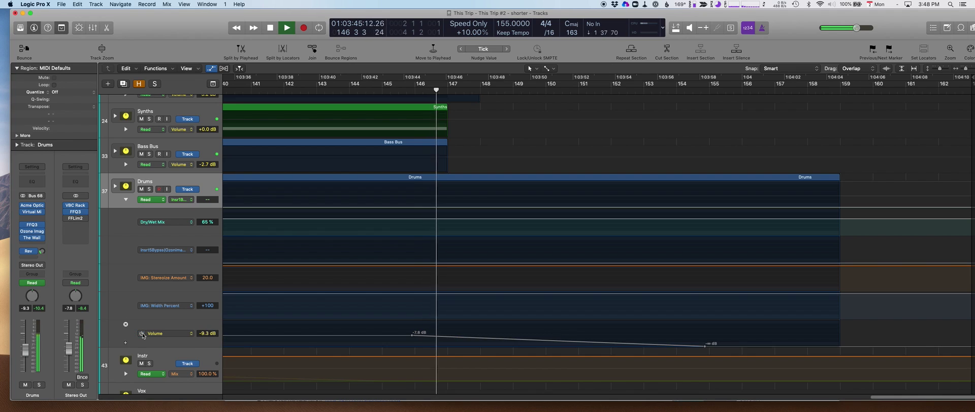
{"action": "left_click", "coordinate": [143, 334]}
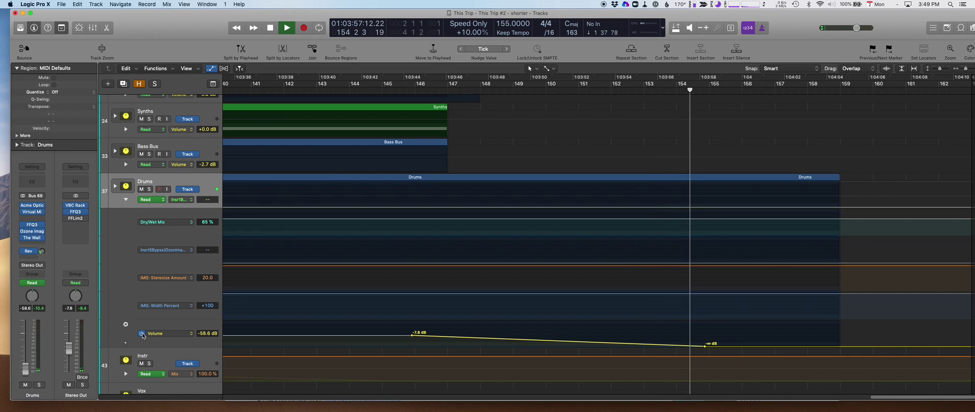
- Switch off the Drums stack's Volume automation lane and stop playback at bar 156
{"action": "left_click", "coordinate": [141, 334]}
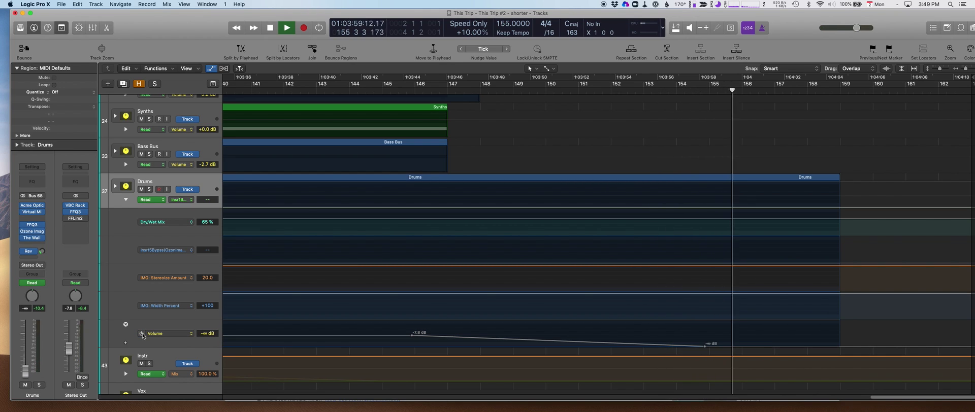
{"action": "key", "text": "space"}
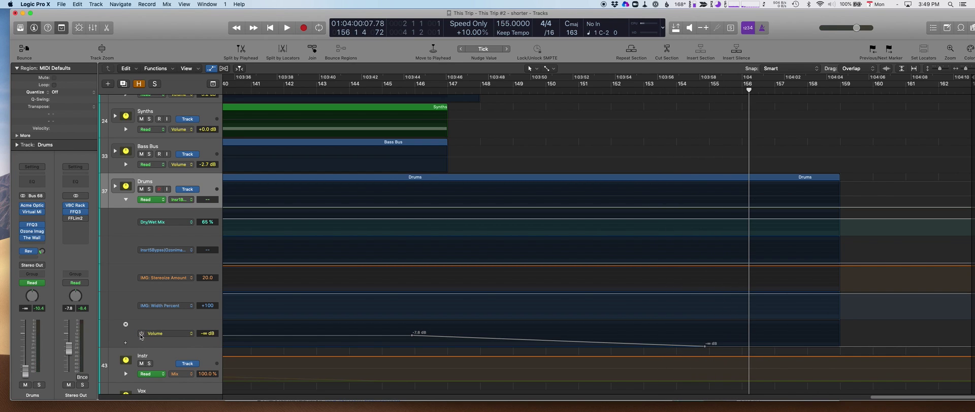
{"action": "left_click", "coordinate": [141, 335]}
{"action": "left_click", "coordinate": [141, 334]}
{"action": "scroll", "coordinate": [142, 336], "scroll_direction": "up", "scroll_amount": 1}
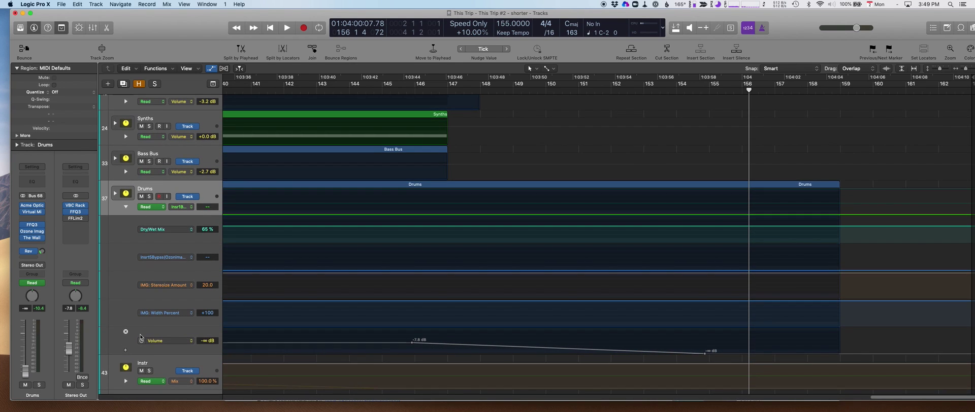